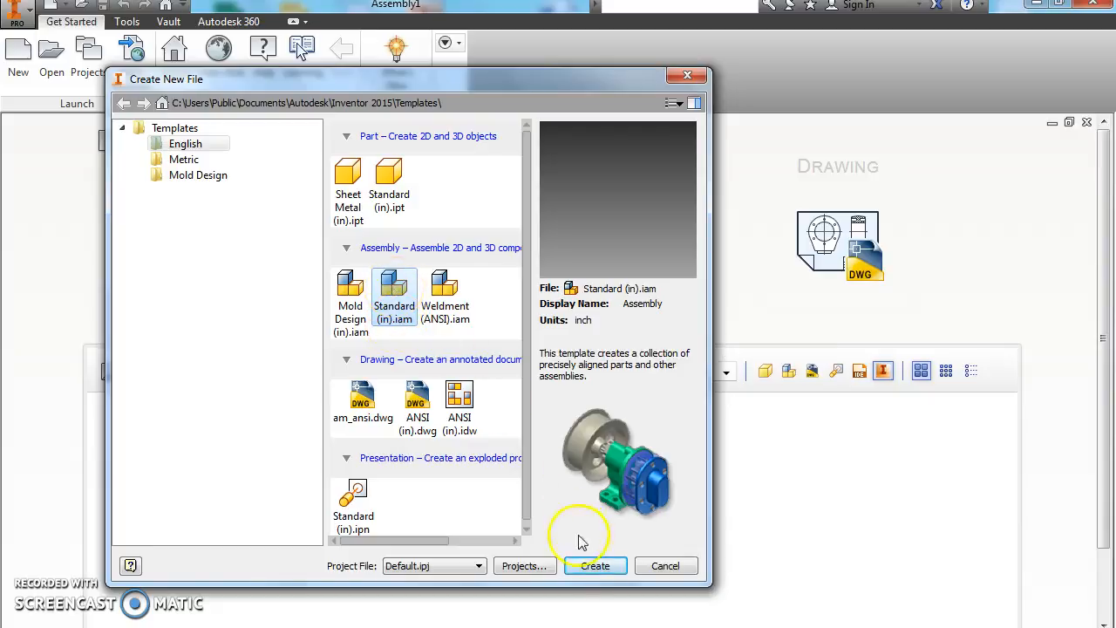
Create a new assembly file from the English Standard (in).iam template
{"action": "left_click", "coordinate": [588, 566]}
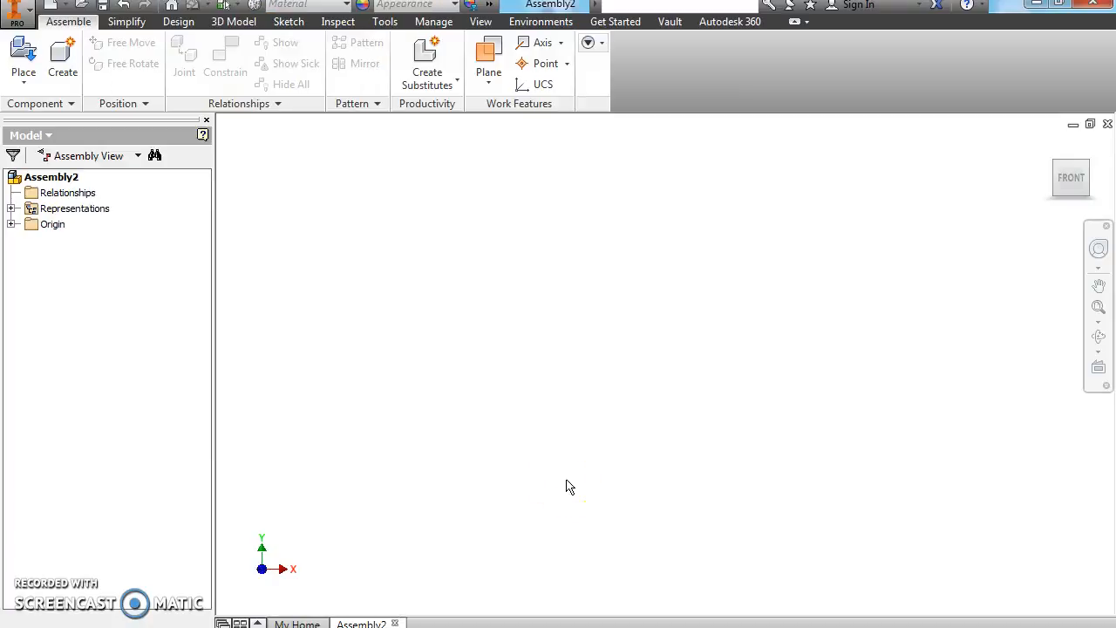
{"action": "left_click", "coordinate": [23, 81]}
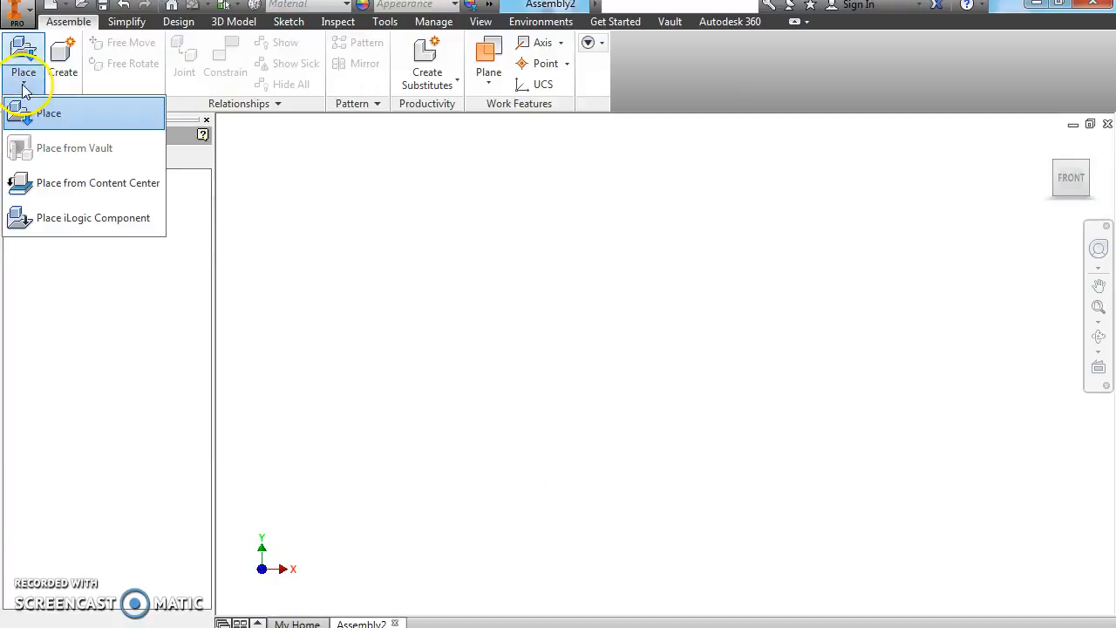
{"action": "left_click", "coordinate": [47, 184]}
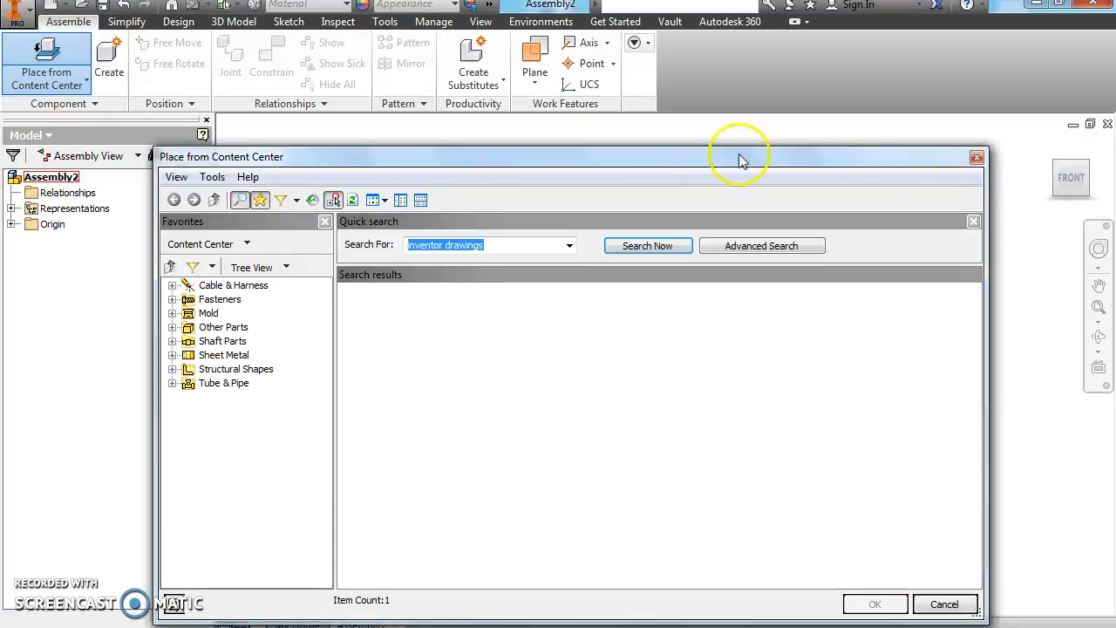
{"action": "left_click", "coordinate": [976, 158]}
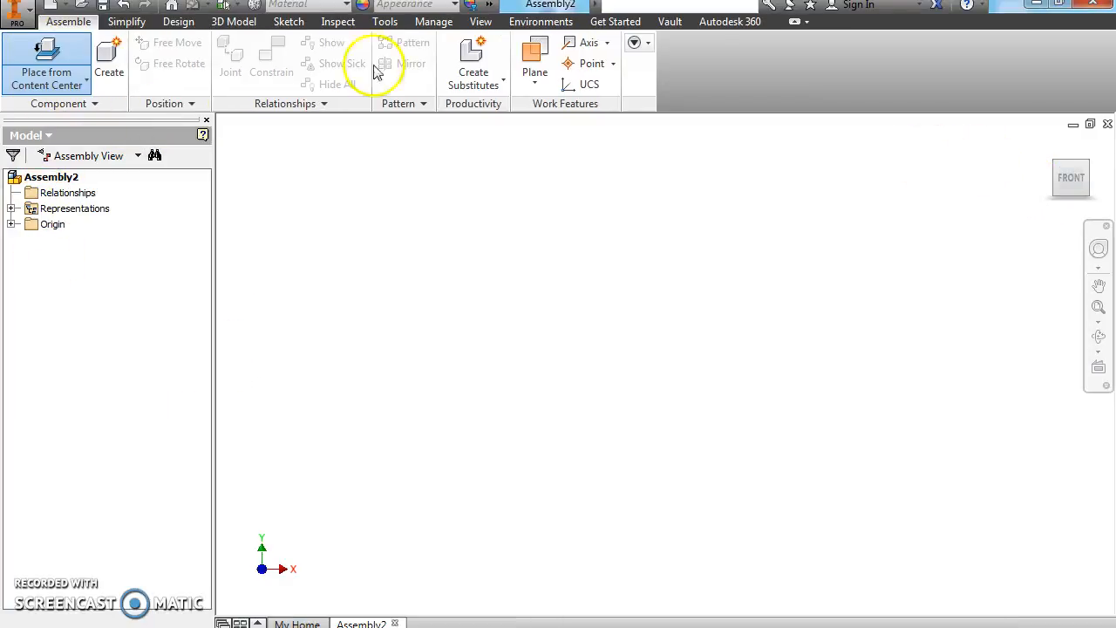
Place one instance of the AssemblyPlate2 part from the GVCInventor for SCOM folder in the assembly
{"action": "left_click", "coordinate": [85, 84]}
{"action": "left_click", "coordinate": [52, 112]}
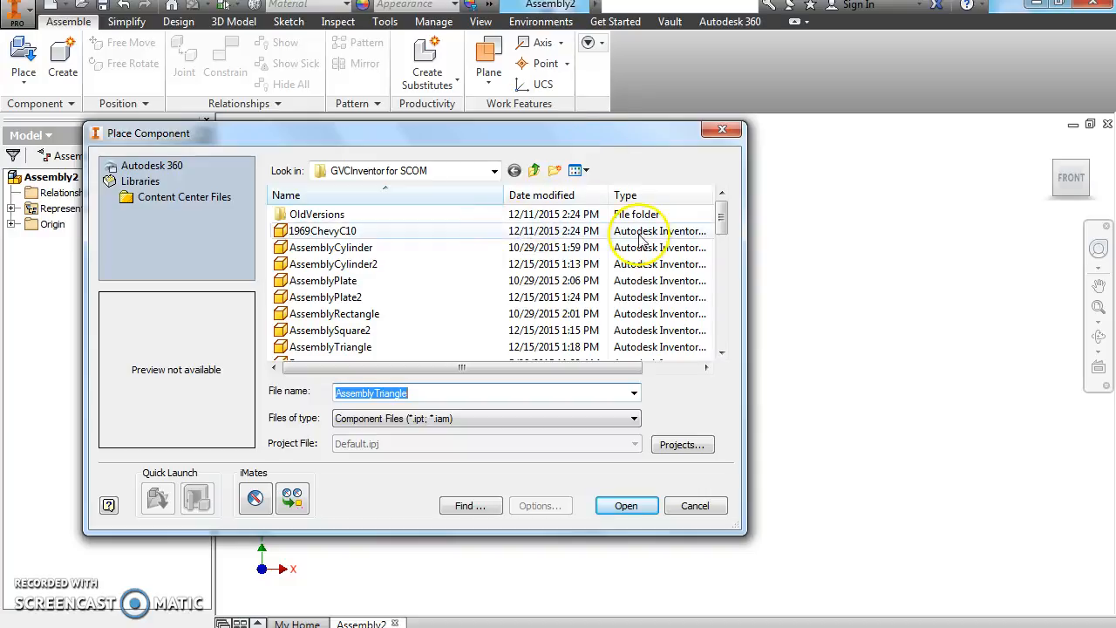
{"action": "mouse_move", "coordinate": [723, 220]}
{"action": "left_mouse_down"}
{"action": "mouse_move", "coordinate": [724, 332]}
{"action": "mouse_move", "coordinate": [724, 213]}
{"action": "left_mouse_up"}
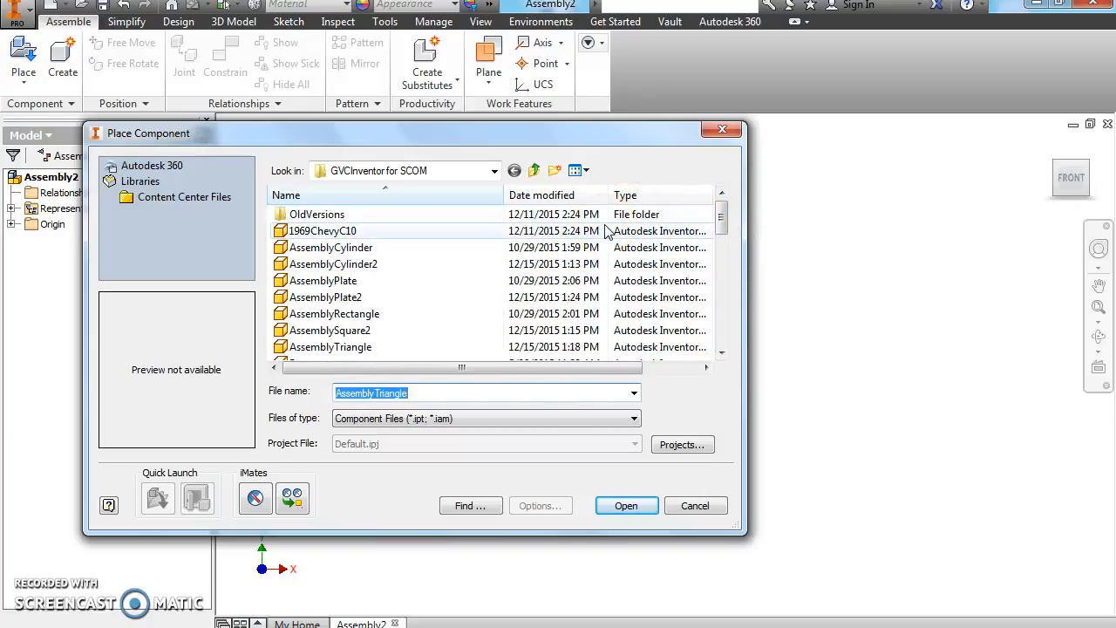
{"action": "left_click", "coordinate": [365, 301]}
{"action": "left_click_drag", "start_coordinate": [234, 366], "coordinate": [155, 373]}
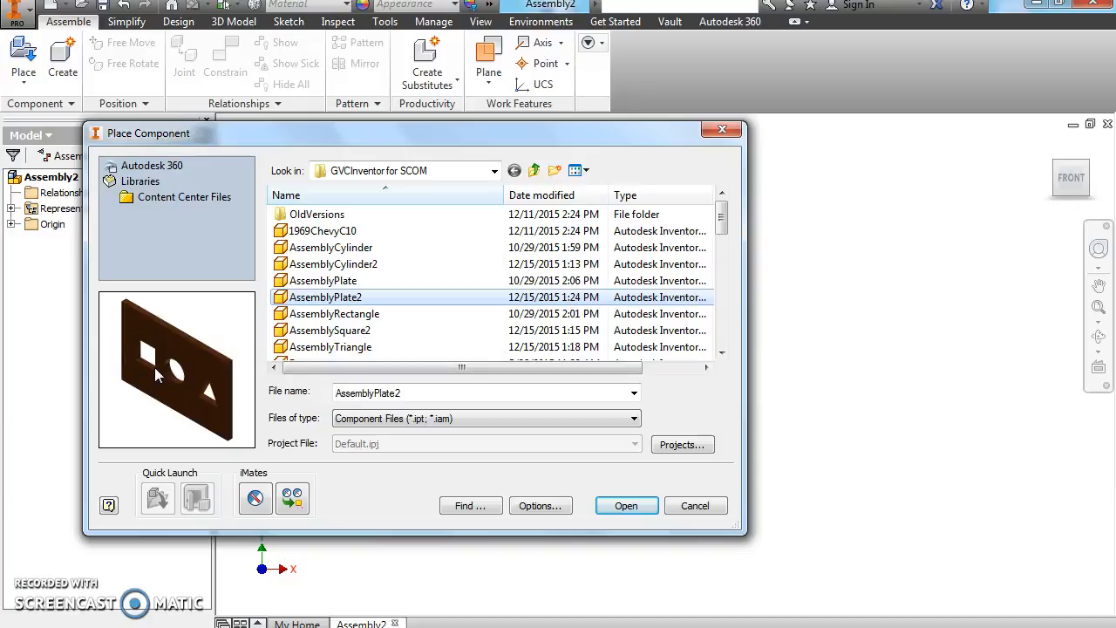
{"action": "left_click", "coordinate": [145, 365]}
{"action": "left_click_drag", "start_coordinate": [145, 366], "coordinate": [171, 370]}
{"action": "left_click", "coordinate": [624, 505]}
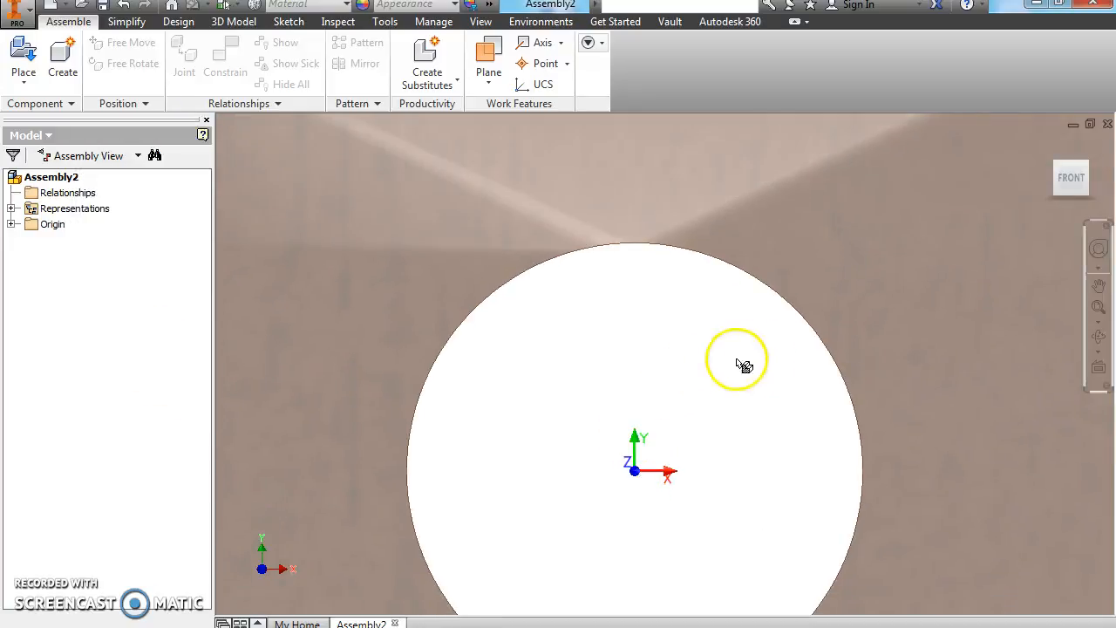
{"action": "left_click", "coordinate": [685, 364]}
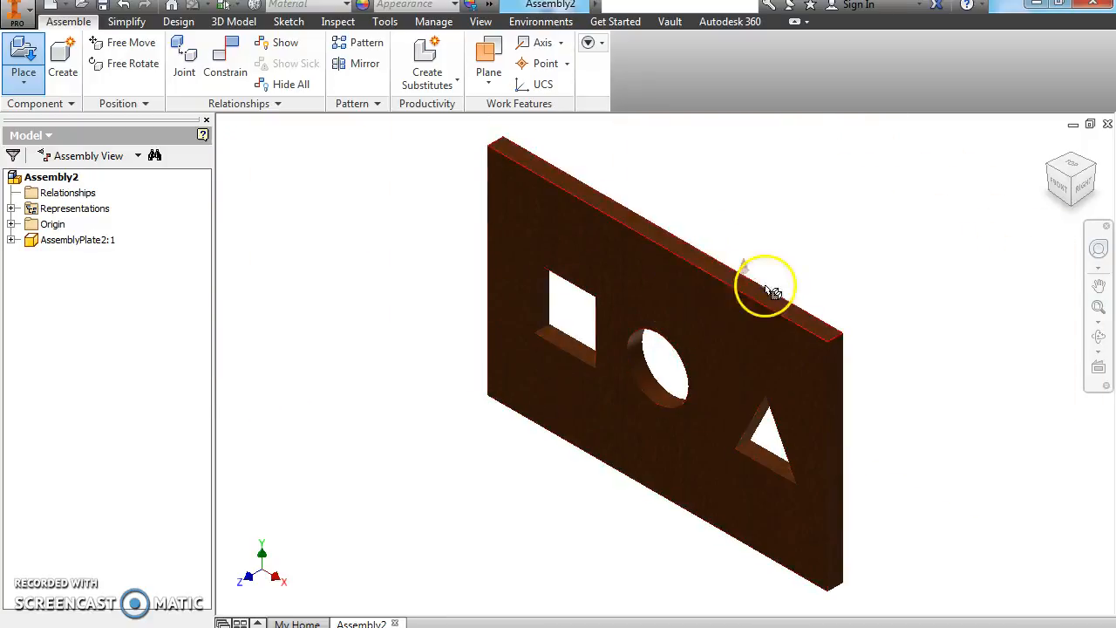
{"action": "right_click", "coordinate": [816, 264]}
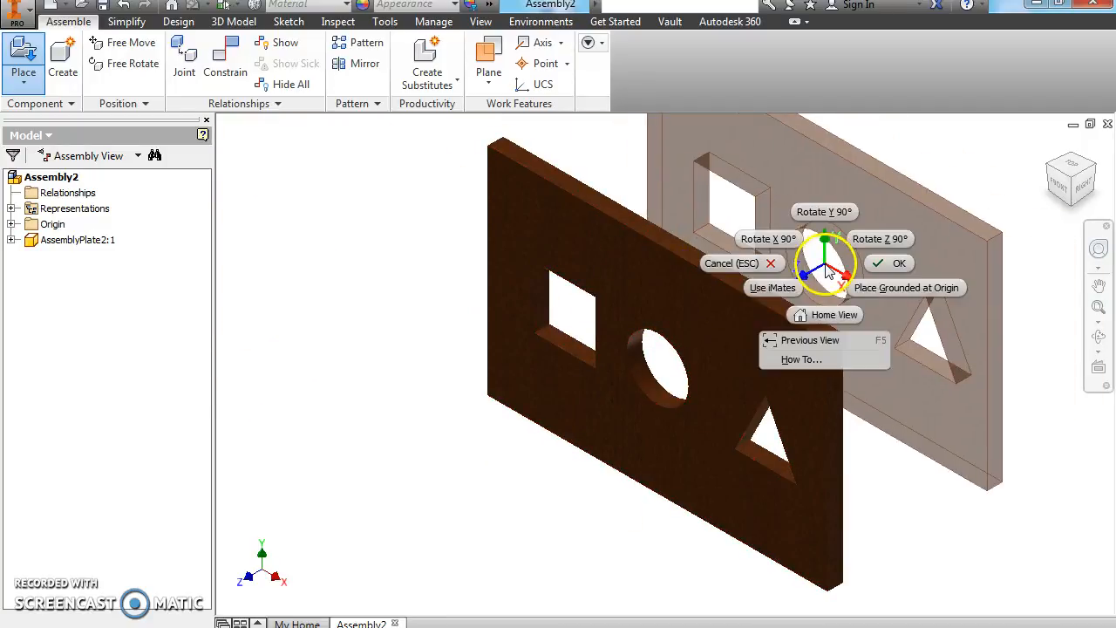
{"action": "left_click", "coordinate": [881, 267]}
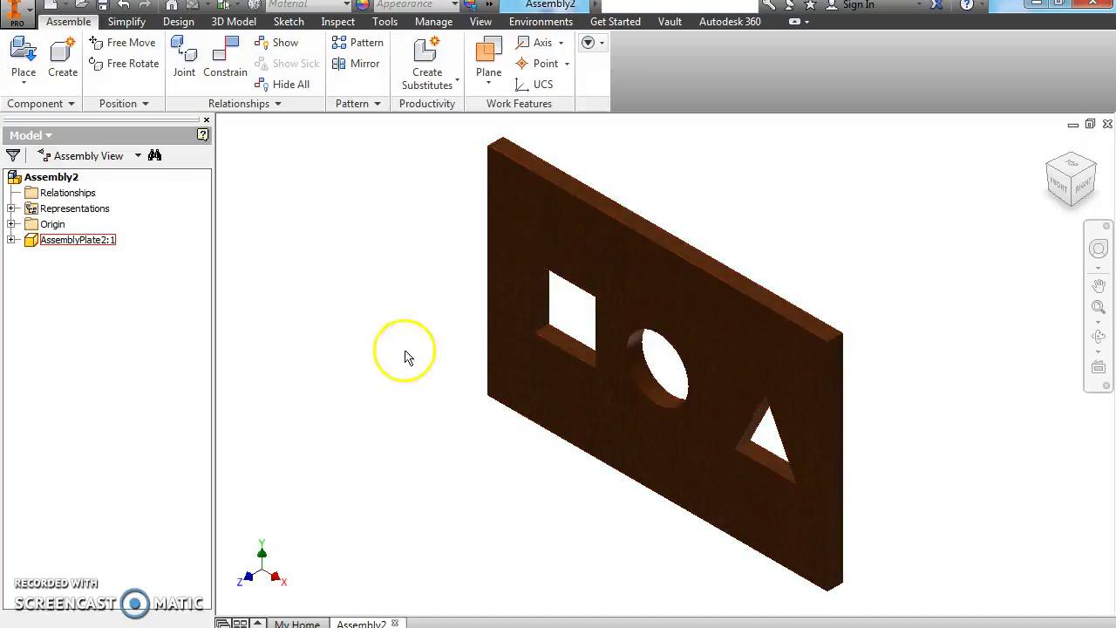
Shift the plate slightly, ground it, and check that it is fixed in place
{"action": "left_click_drag", "start_coordinate": [672, 293], "coordinate": [623, 293]}
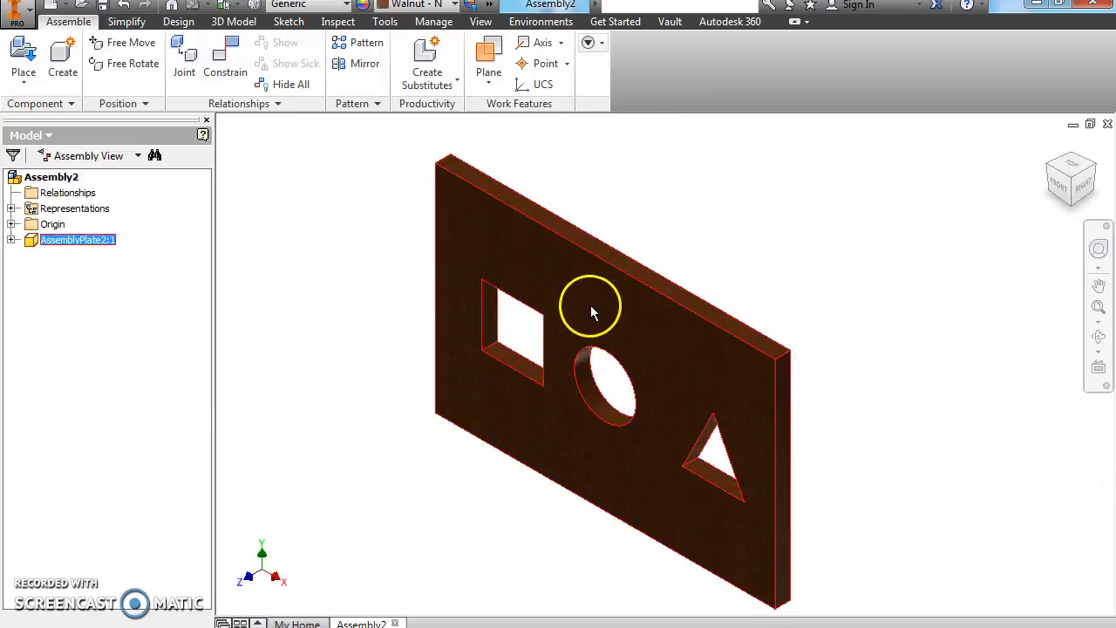
{"action": "right_click", "coordinate": [528, 281]}
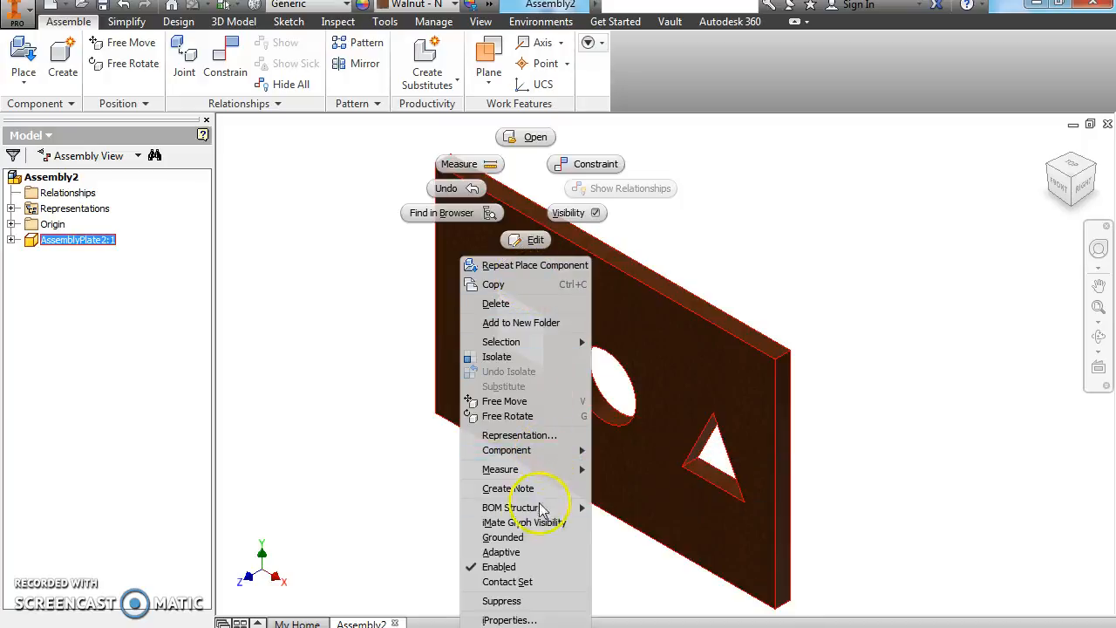
{"action": "left_click", "coordinate": [504, 537]}
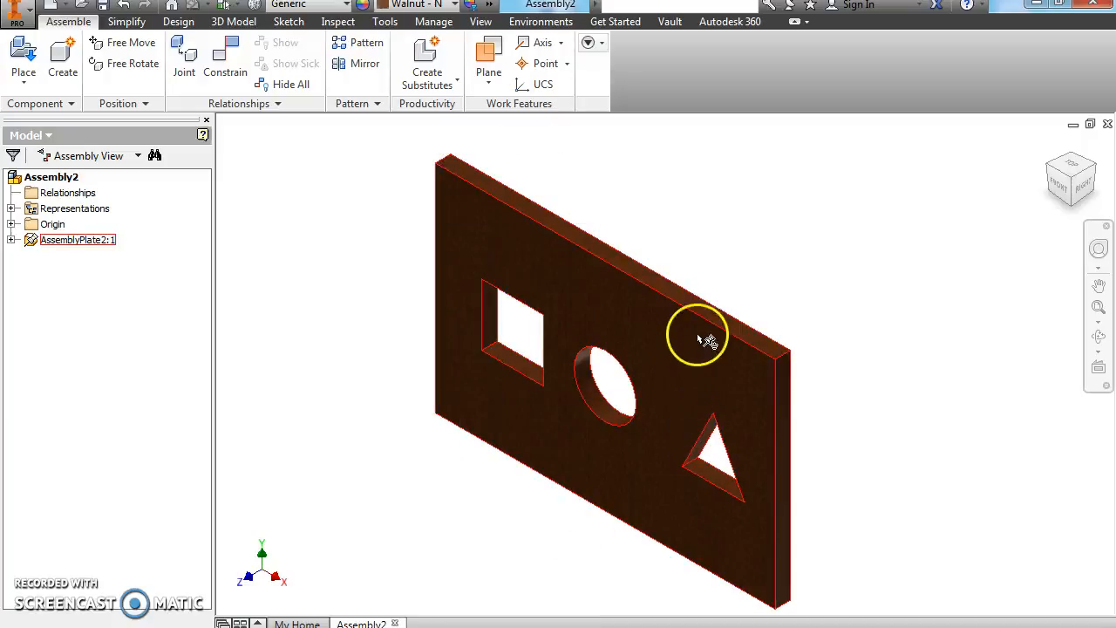
{"action": "left_click_drag", "start_coordinate": [497, 356], "coordinate": [592, 295]}
{"action": "right_click", "coordinate": [598, 305]}
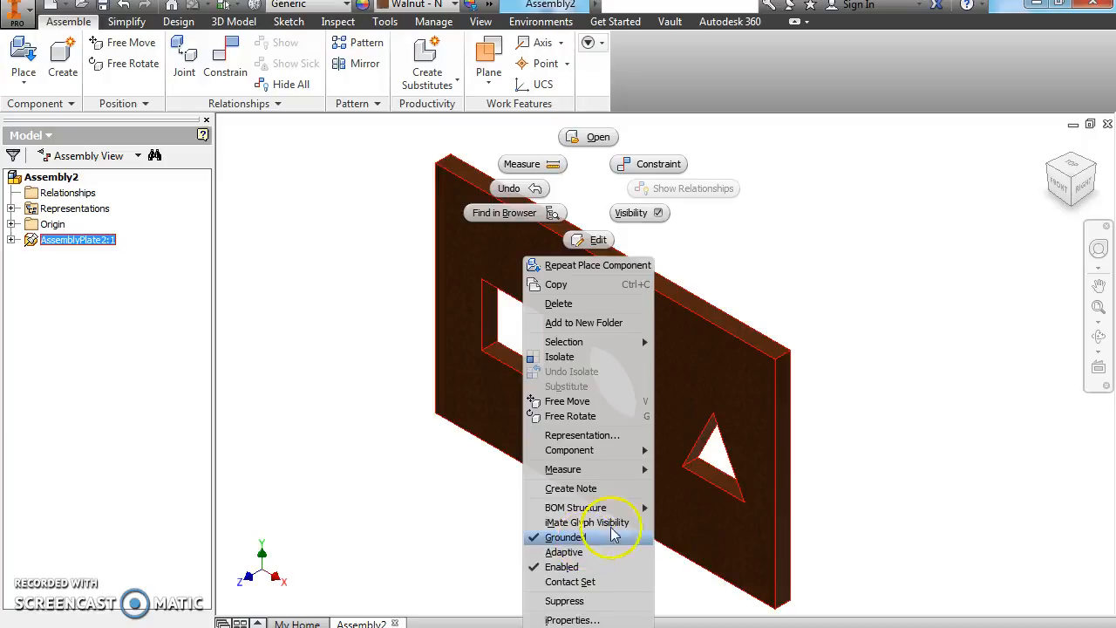
{"action": "left_click", "coordinate": [809, 238]}
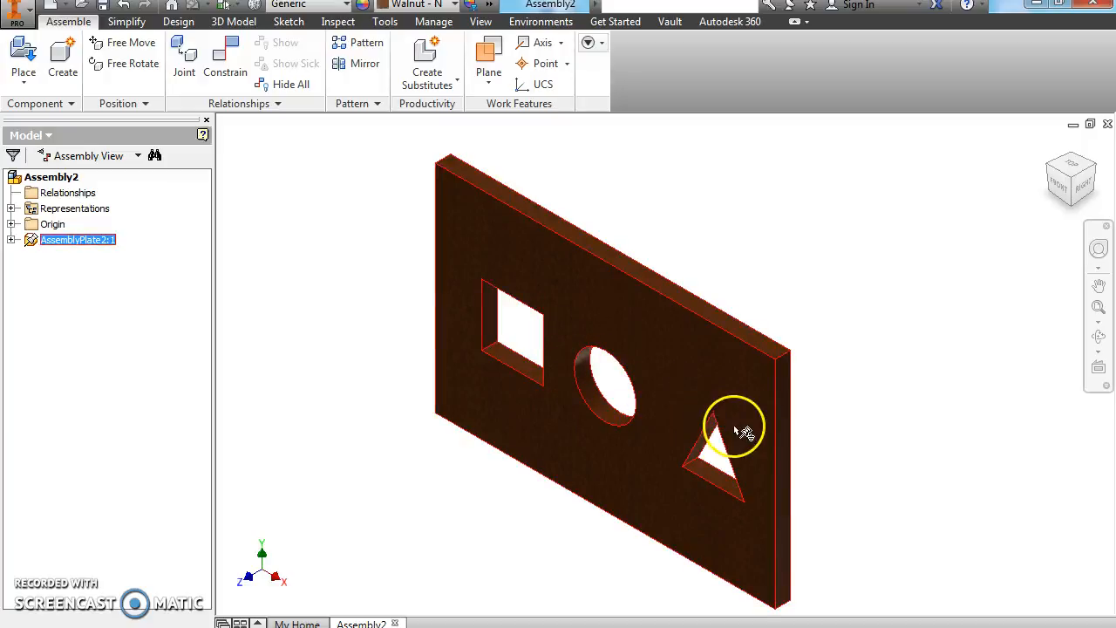
Place one instance of the AssemblySquare2 block beside the plate and move it slightly farther away
{"action": "left_click", "coordinate": [24, 59]}
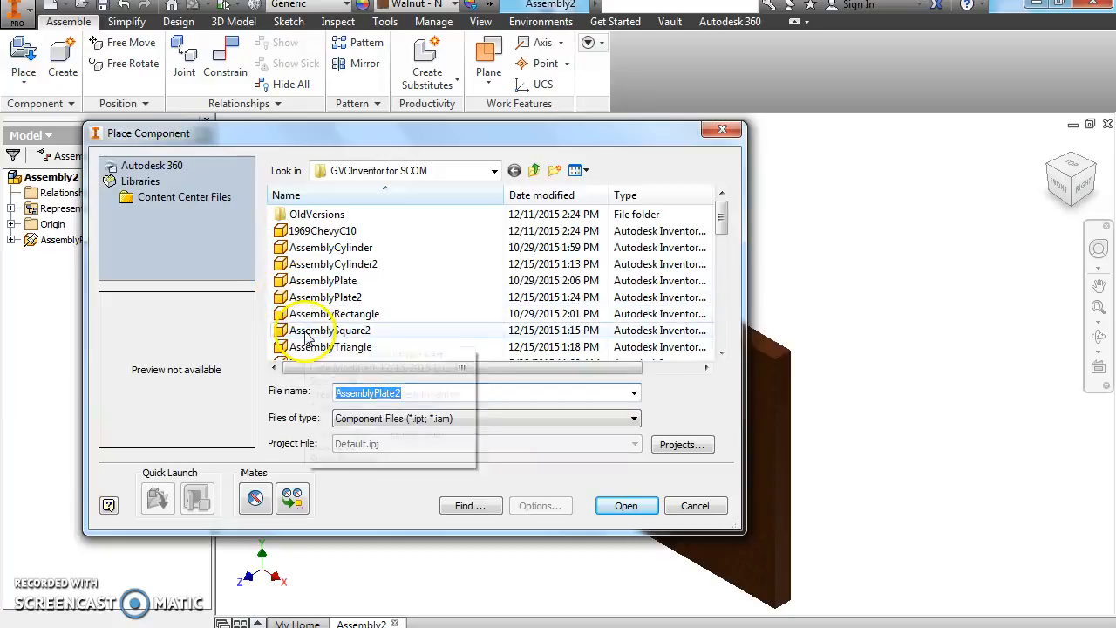
{"action": "left_click", "coordinate": [347, 331]}
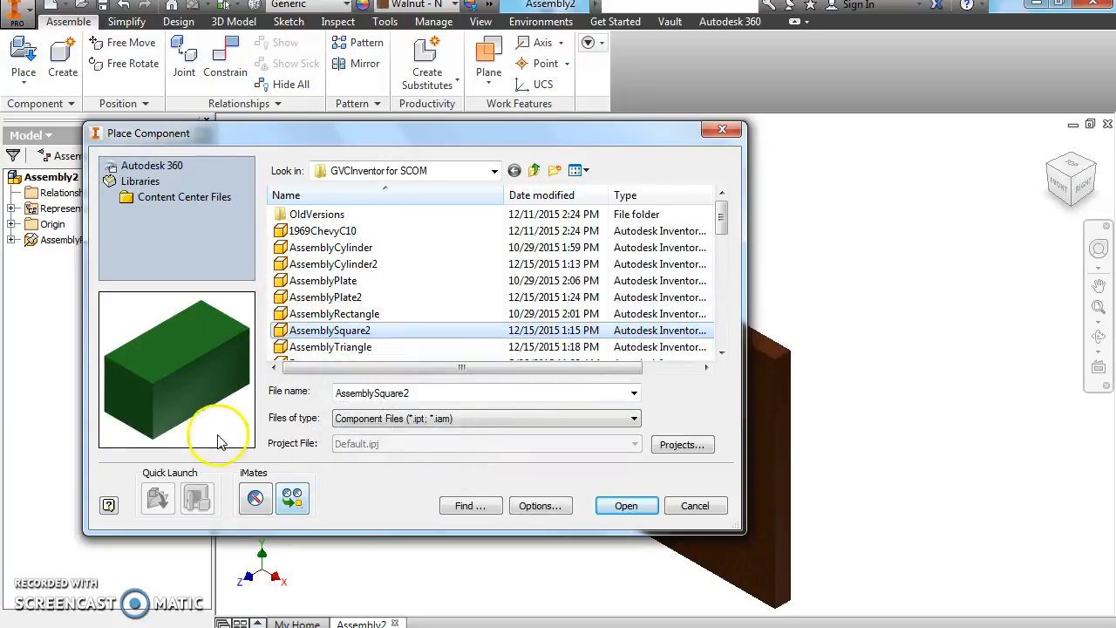
{"action": "left_click", "coordinate": [626, 506]}
{"action": "left_click", "coordinate": [776, 231]}
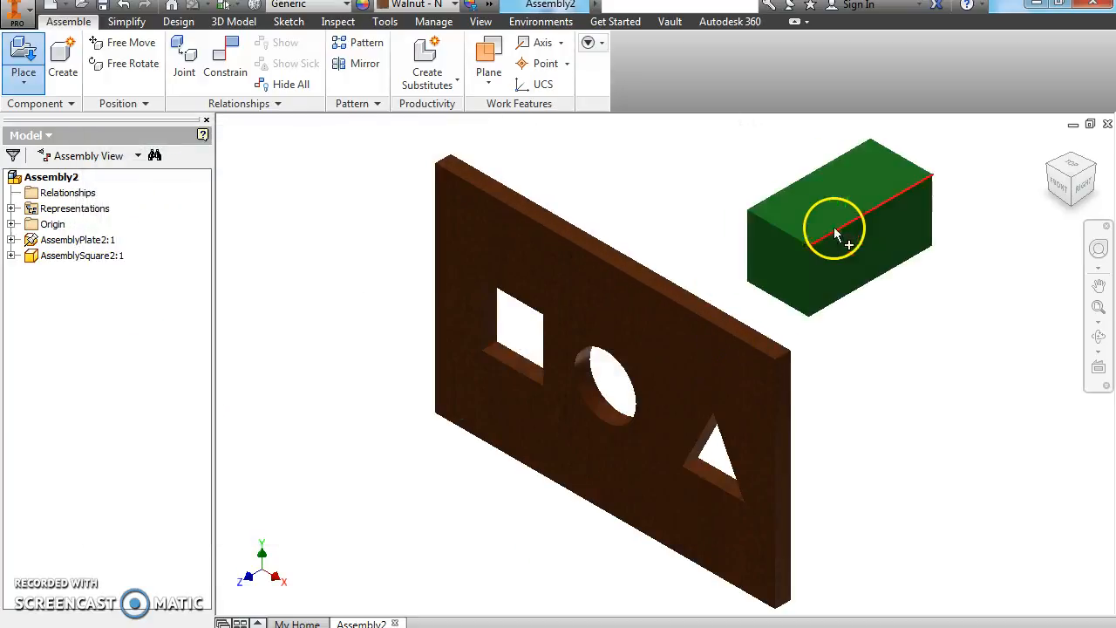
{"action": "right_click", "coordinate": [387, 256]}
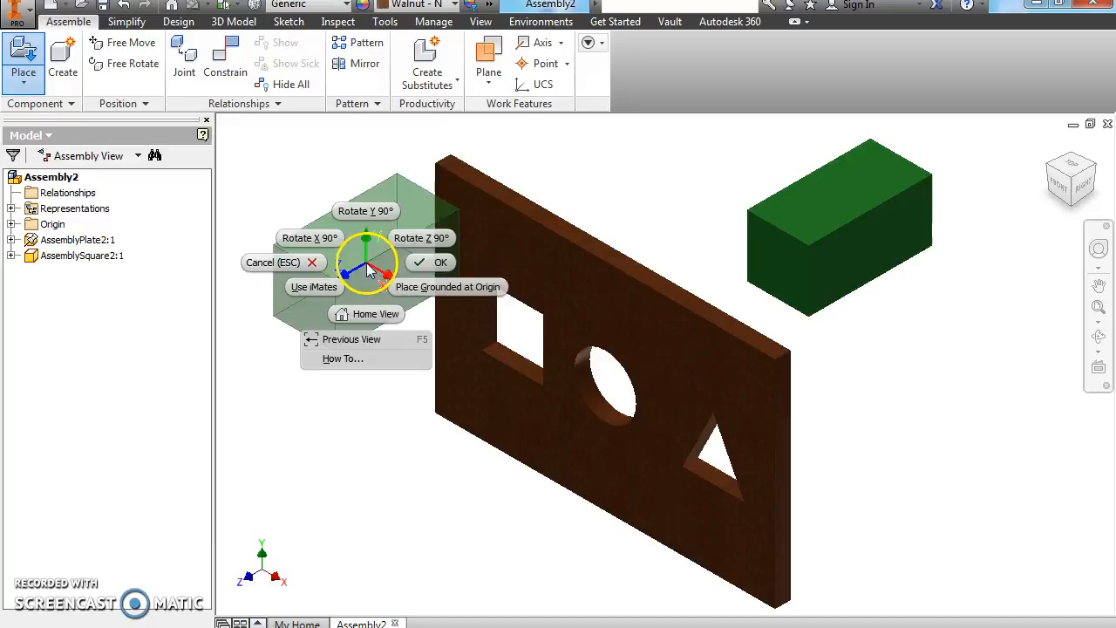
{"action": "left_click", "coordinate": [417, 258]}
{"action": "left_click_drag", "start_coordinate": [810, 225], "coordinate": [857, 217]}
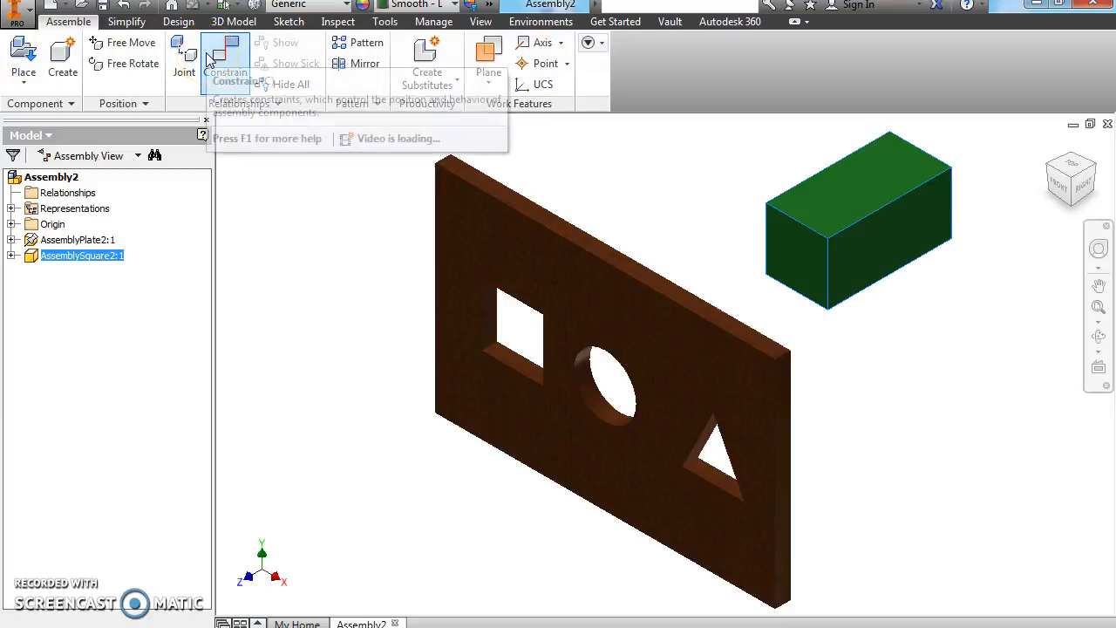
{"action": "left_click", "coordinate": [812, 234]}
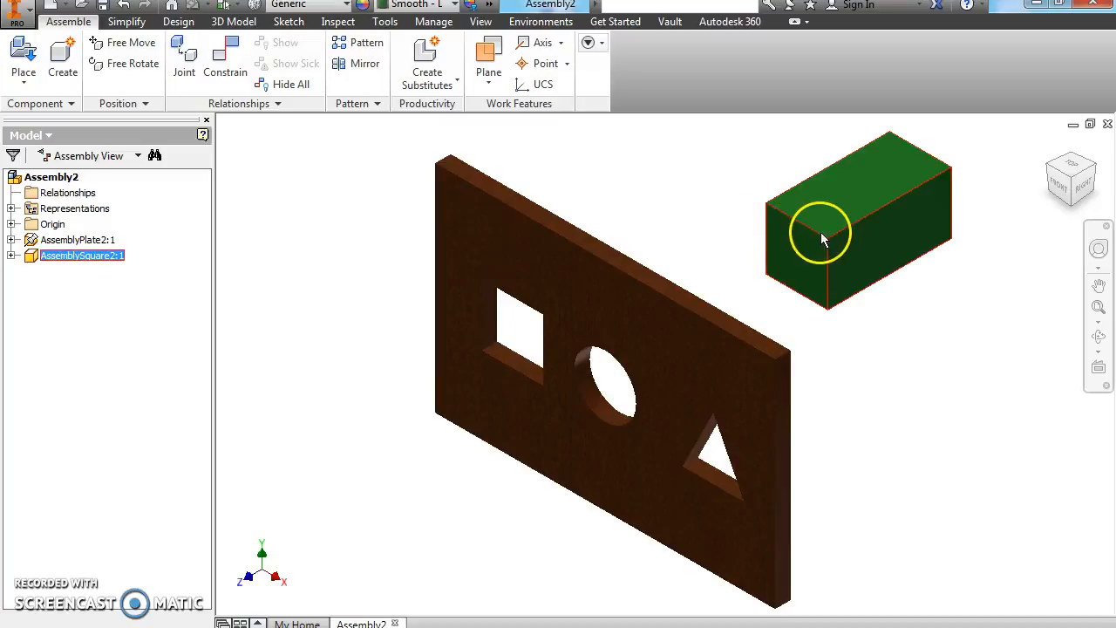
Add a Mate constraint with 0.000 in offset between the block's top face and the square hole's upper inner face
{"action": "left_click", "coordinate": [231, 57]}
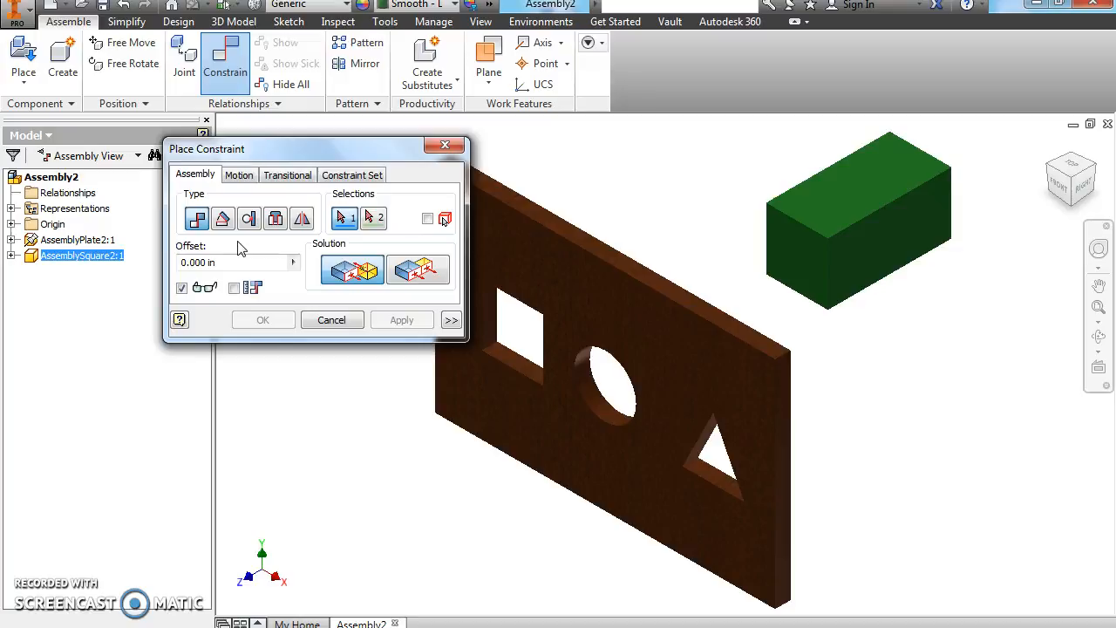
{"action": "left_click", "coordinate": [835, 198]}
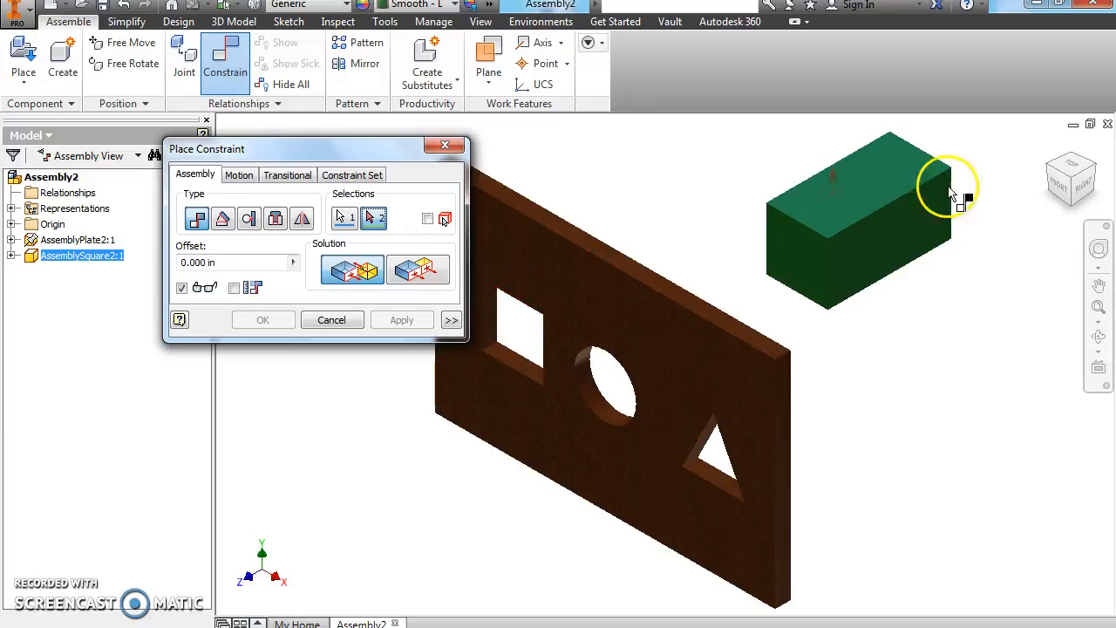
{"action": "left_click_drag", "start_coordinate": [1077, 179], "coordinate": [1075, 582]}
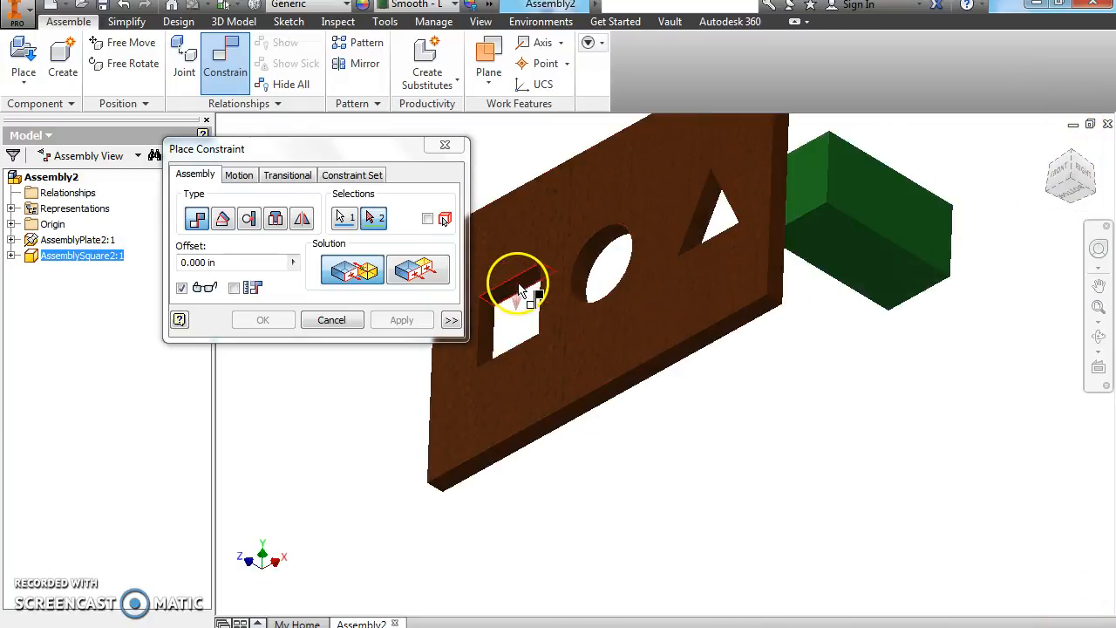
{"action": "scroll", "coordinate": [521, 291], "scroll_direction": "down", "scroll_amount": 2}
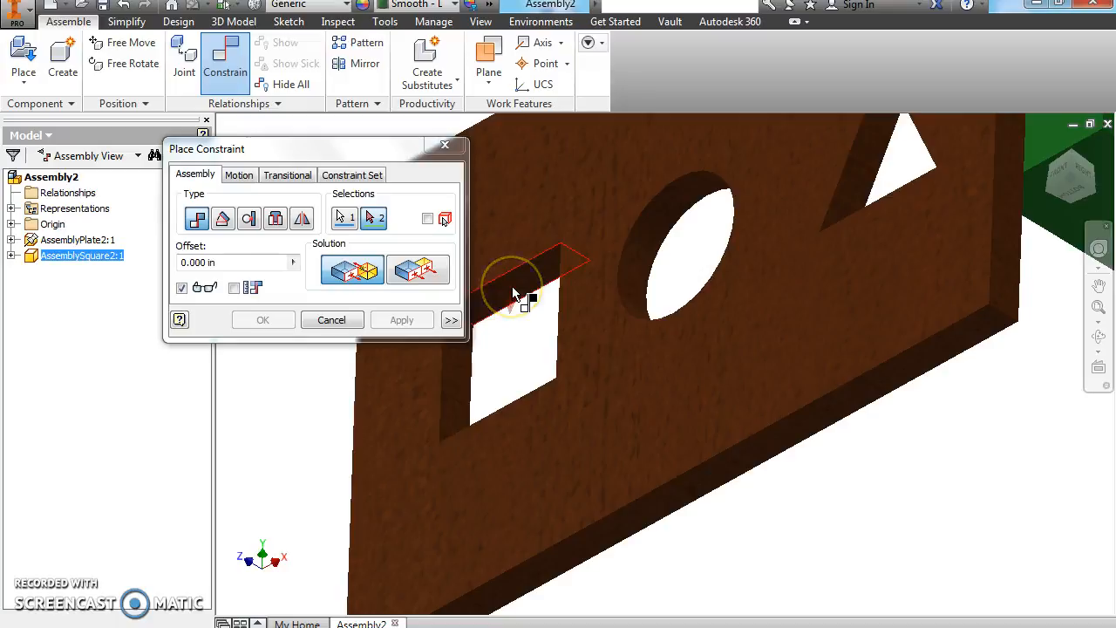
{"action": "left_click", "coordinate": [515, 294]}
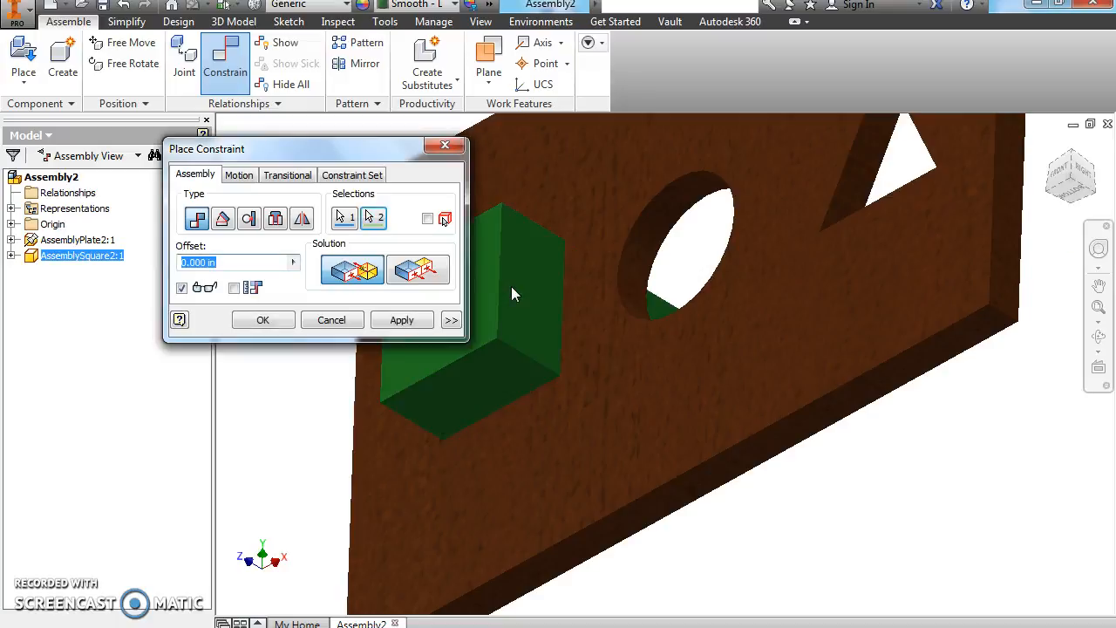
{"action": "left_click", "coordinate": [392, 322]}
{"action": "left_click", "coordinate": [445, 146]}
Pull the block forward, mate its side face to the square hole's inner face nearest the round hole at 0.000 in offset, and test its movement
{"action": "left_click_drag", "start_coordinate": [518, 299], "coordinate": [380, 263]}
{"action": "left_click", "coordinate": [225, 59]}
{"action": "left_click_drag", "start_coordinate": [368, 157], "coordinate": [949, 381]}
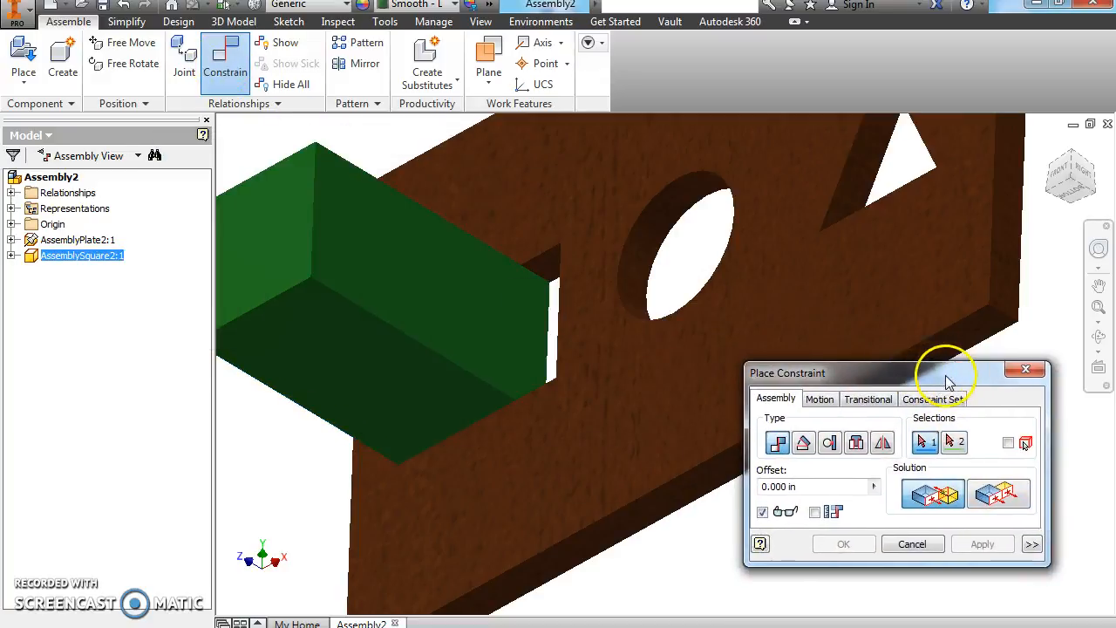
{"action": "left_click", "coordinate": [419, 288]}
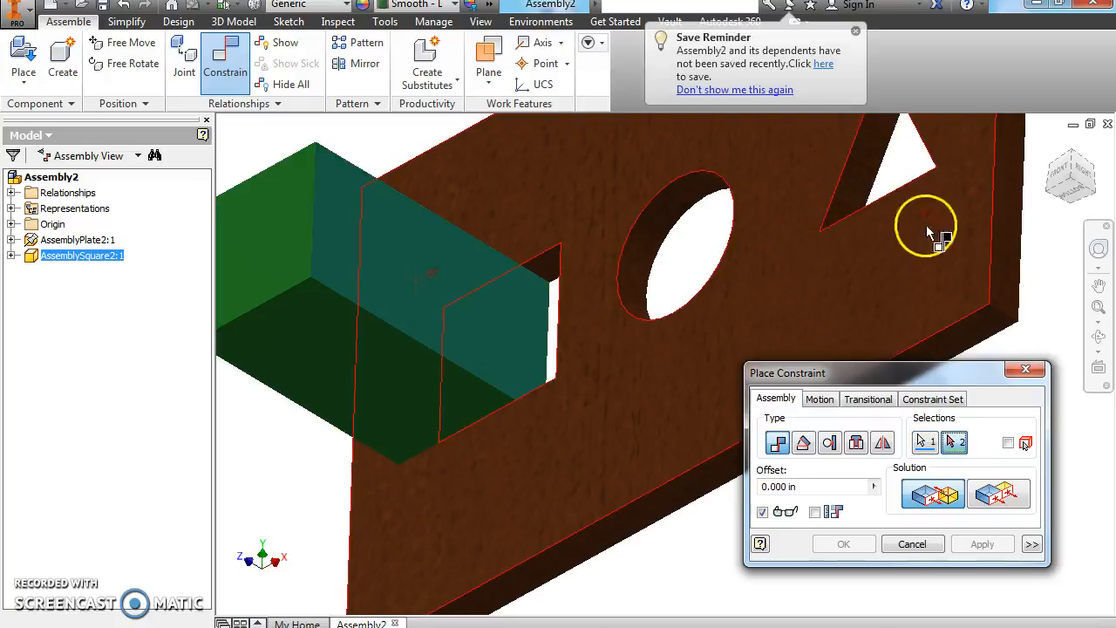
{"action": "mouse_move", "coordinate": [1057, 173]}
{"action": "left_mouse_down"}
{"action": "mouse_move", "coordinate": [1078, 169]}
{"action": "mouse_move", "coordinate": [314, 181]}
{"action": "mouse_move", "coordinate": [379, 178]}
{"action": "mouse_move", "coordinate": [436, 137]}
{"action": "left_mouse_up"}
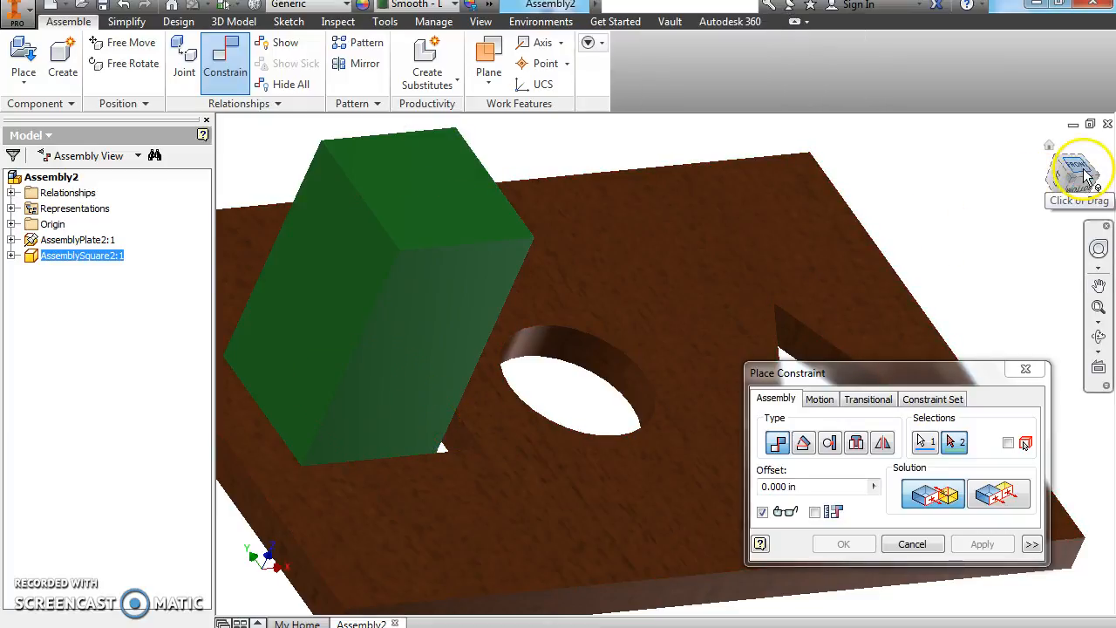
{"action": "scroll", "coordinate": [462, 447], "scroll_direction": "up", "scroll_amount": 3}
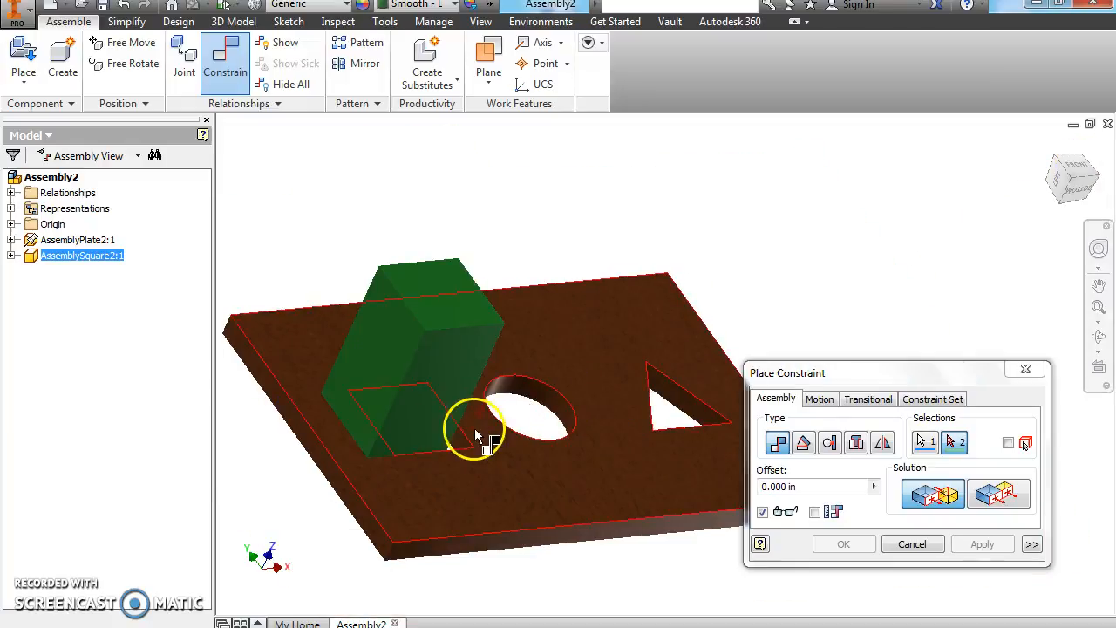
{"action": "scroll", "coordinate": [476, 436], "scroll_direction": "down", "scroll_amount": 3}
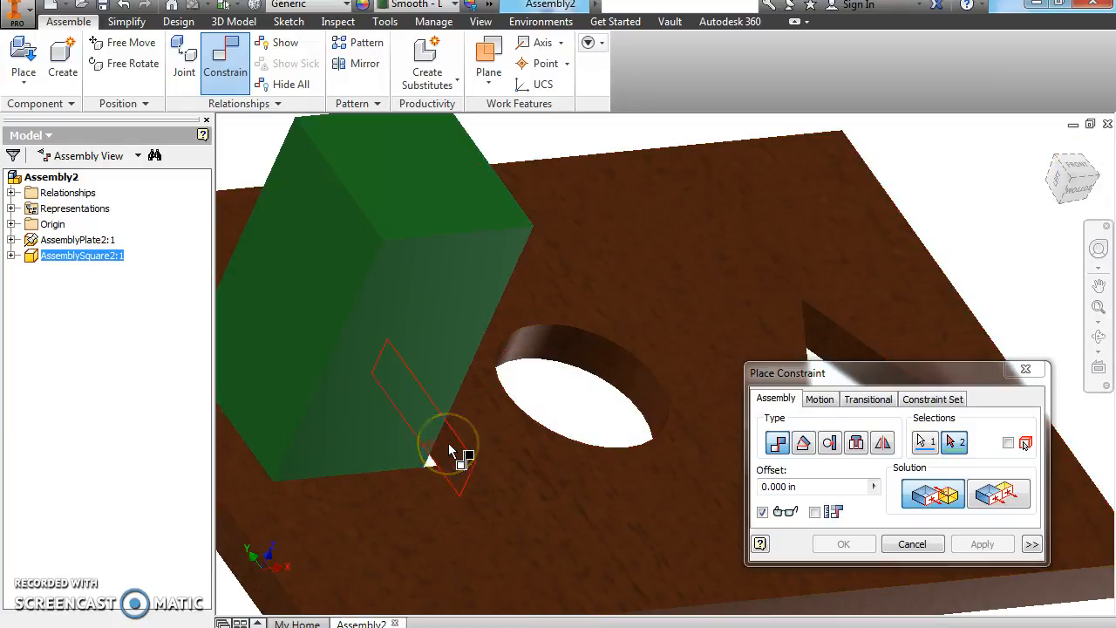
{"action": "left_click", "coordinate": [451, 450]}
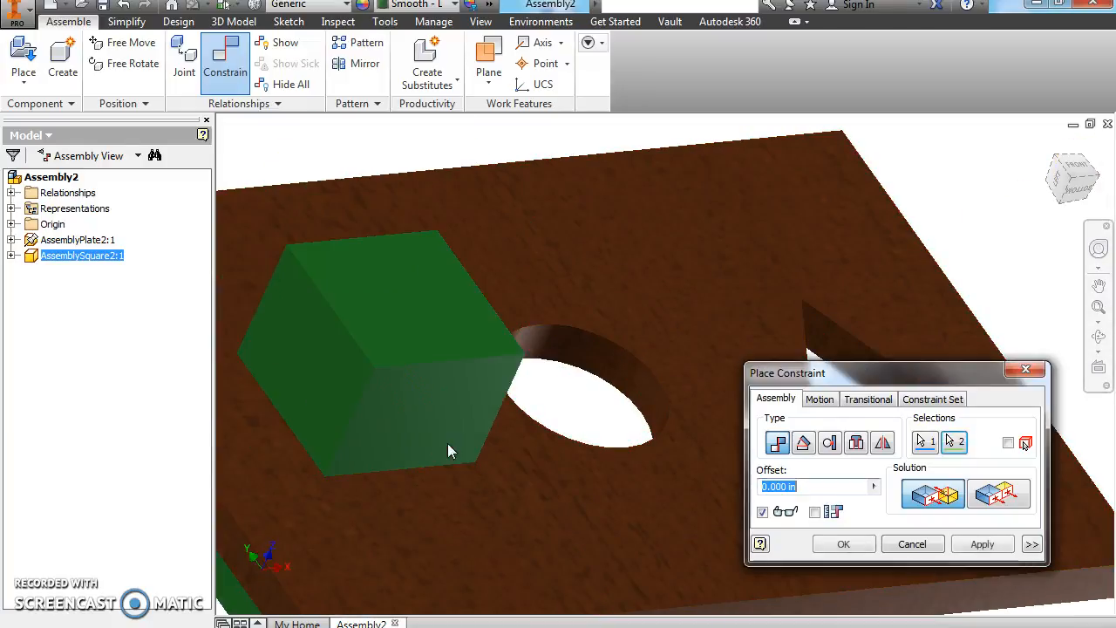
{"action": "left_click", "coordinate": [975, 544]}
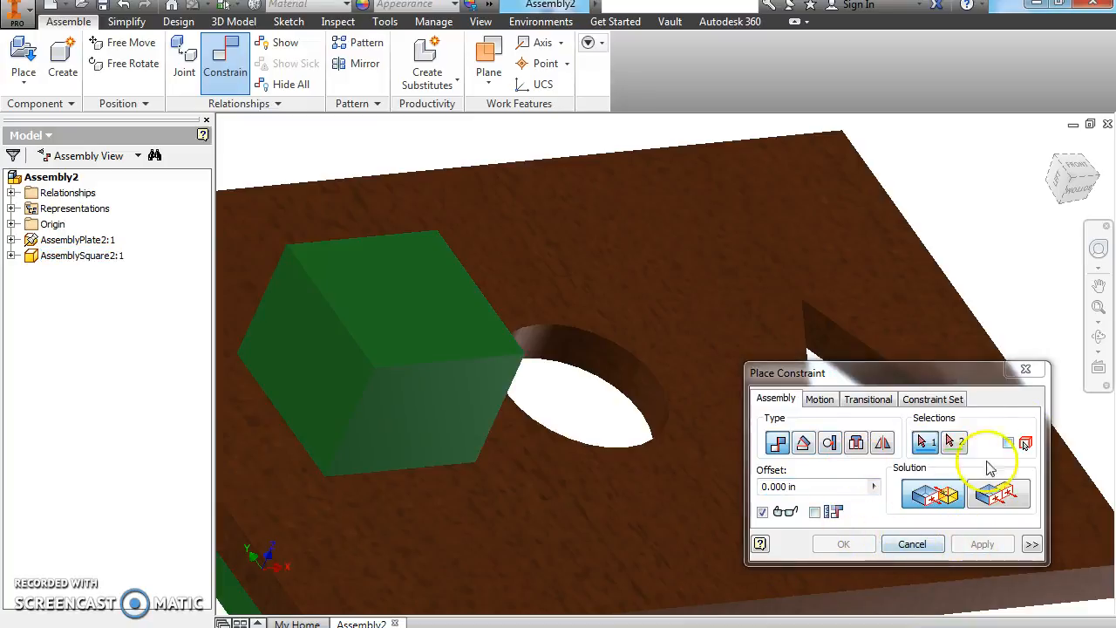
{"action": "left_click", "coordinate": [1025, 368]}
{"action": "left_click_drag", "start_coordinate": [421, 302], "coordinate": [709, 198]}
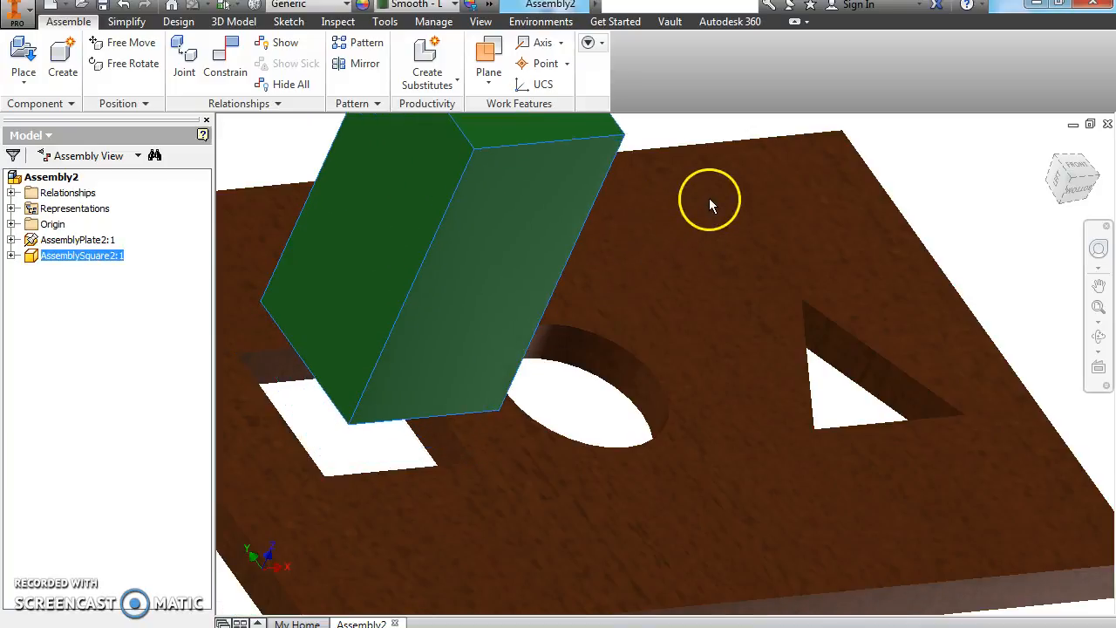
Mate the block's side face farthest from the round hole to the matching inner face of the square hole at 0.000 in offset
{"action": "left_click", "coordinate": [223, 56]}
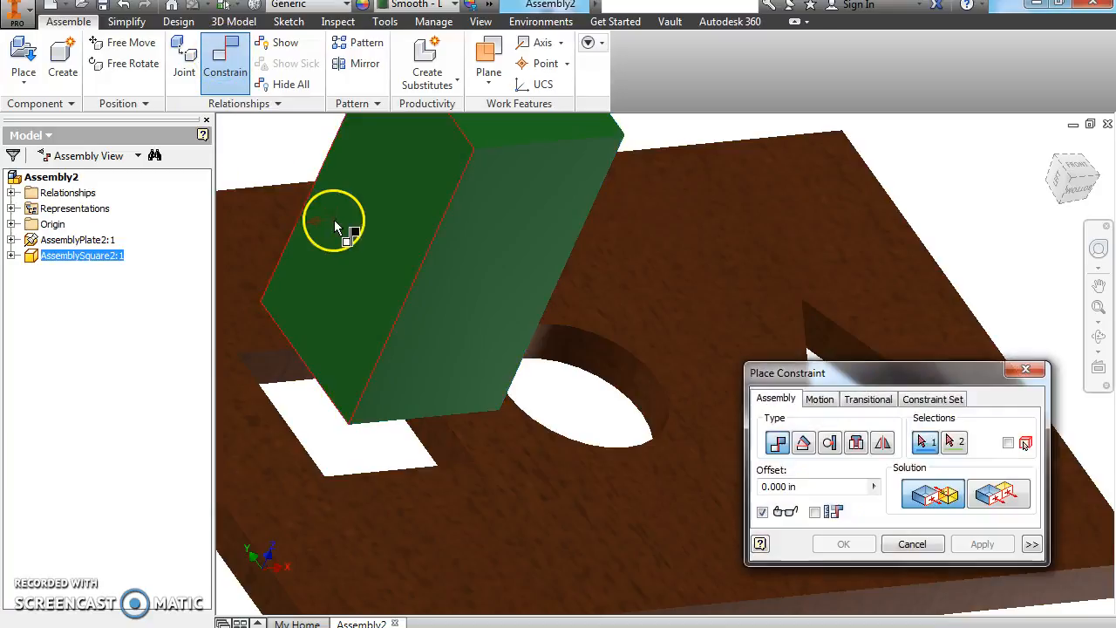
{"action": "left_click", "coordinate": [355, 225]}
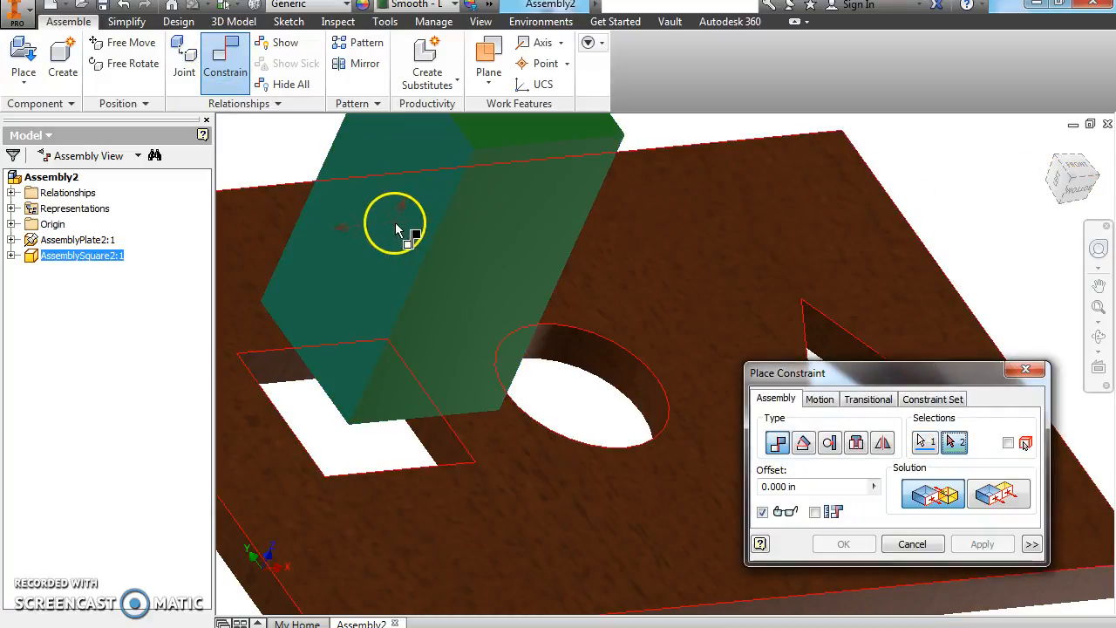
{"action": "left_click_drag", "start_coordinate": [1065, 185], "coordinate": [1039, 218]}
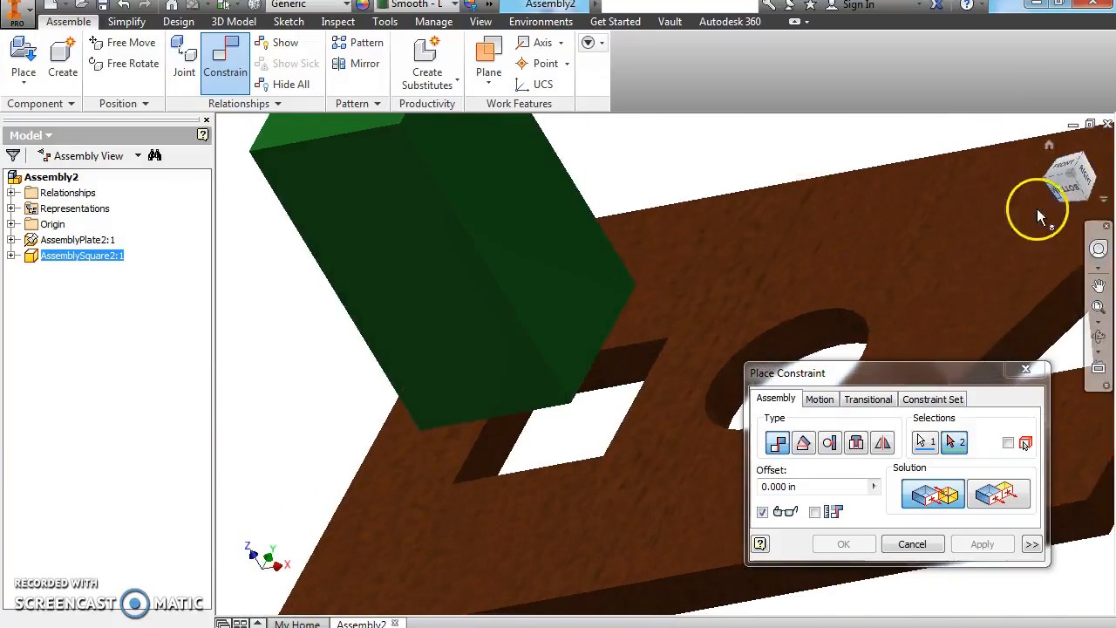
{"action": "left_click", "coordinate": [493, 445]}
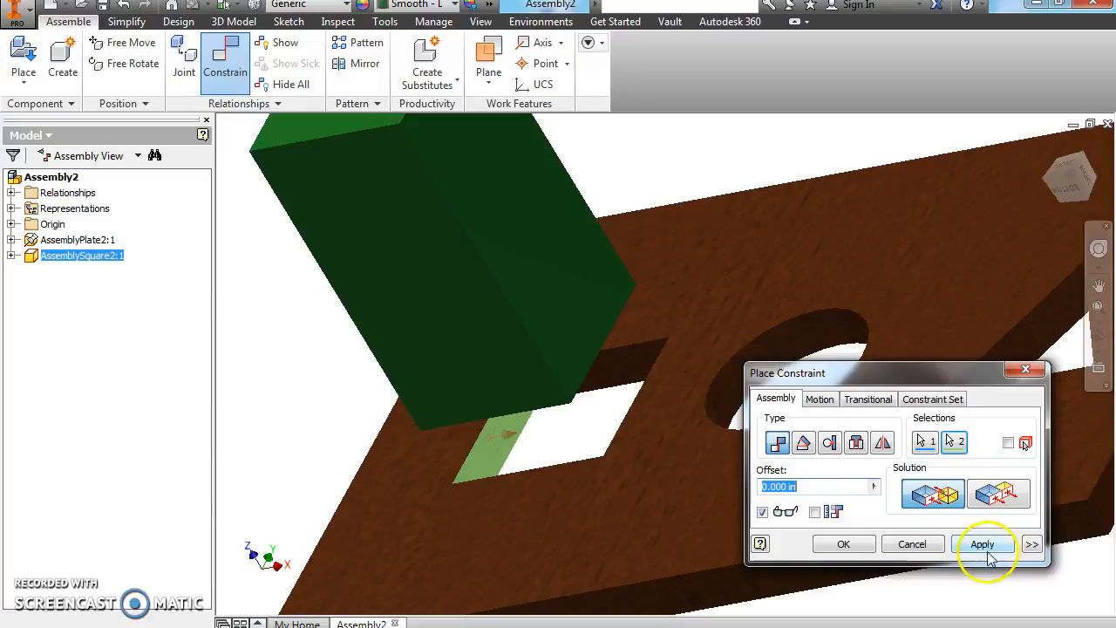
{"action": "left_click", "coordinate": [985, 546]}
{"action": "left_click_drag", "start_coordinate": [452, 240], "coordinate": [309, 257]}
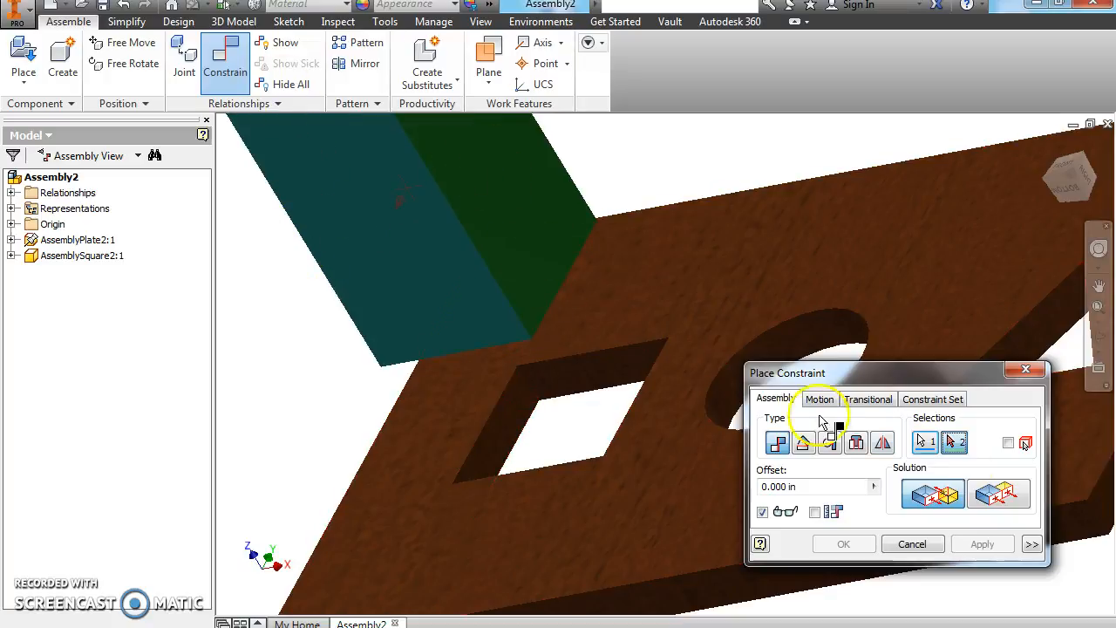
{"action": "left_click", "coordinate": [1030, 374]}
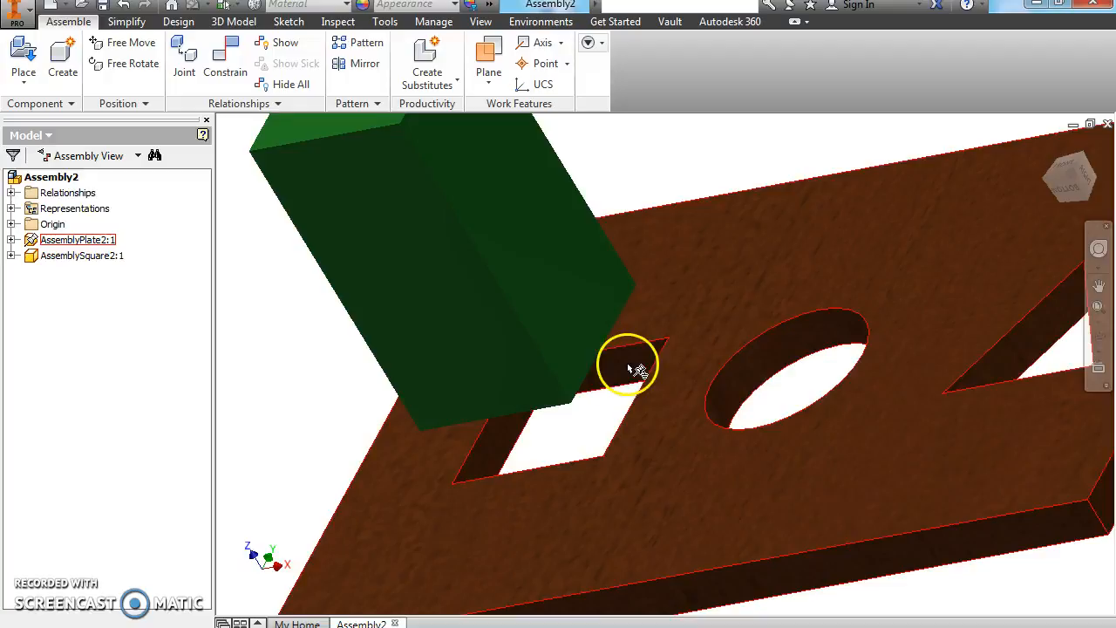
Mate the block's bottom face to the square hole's lower inner face at 0.000 in offset
{"action": "left_click", "coordinate": [219, 78]}
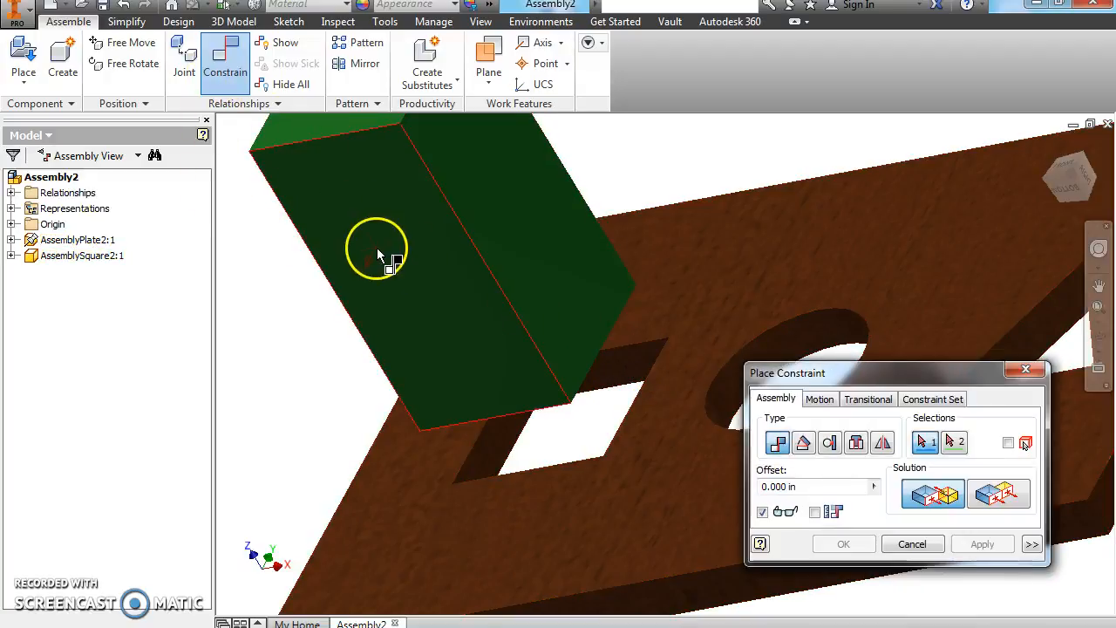
{"action": "left_click", "coordinate": [379, 249]}
{"action": "mouse_move", "coordinate": [1082, 175]}
{"action": "left_mouse_down"}
{"action": "mouse_move", "coordinate": [1067, 175]}
{"action": "mouse_move", "coordinate": [980, 274]}
{"action": "mouse_move", "coordinate": [925, 286]}
{"action": "mouse_move", "coordinate": [882, 281]}
{"action": "mouse_move", "coordinate": [892, 281]}
{"action": "left_mouse_up"}
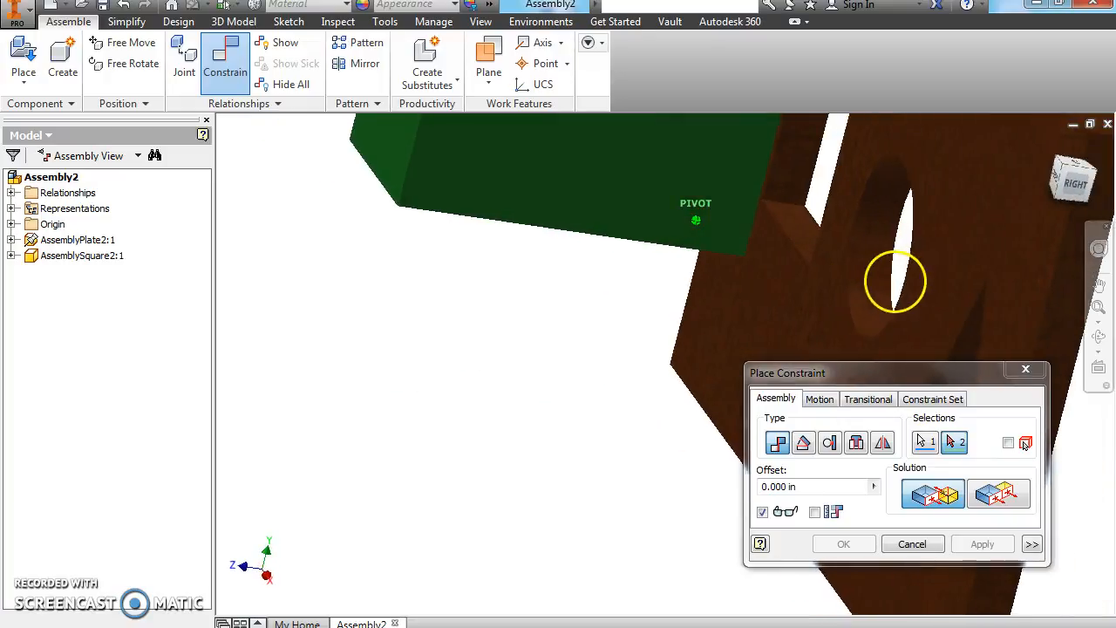
{"action": "left_click", "coordinate": [795, 228]}
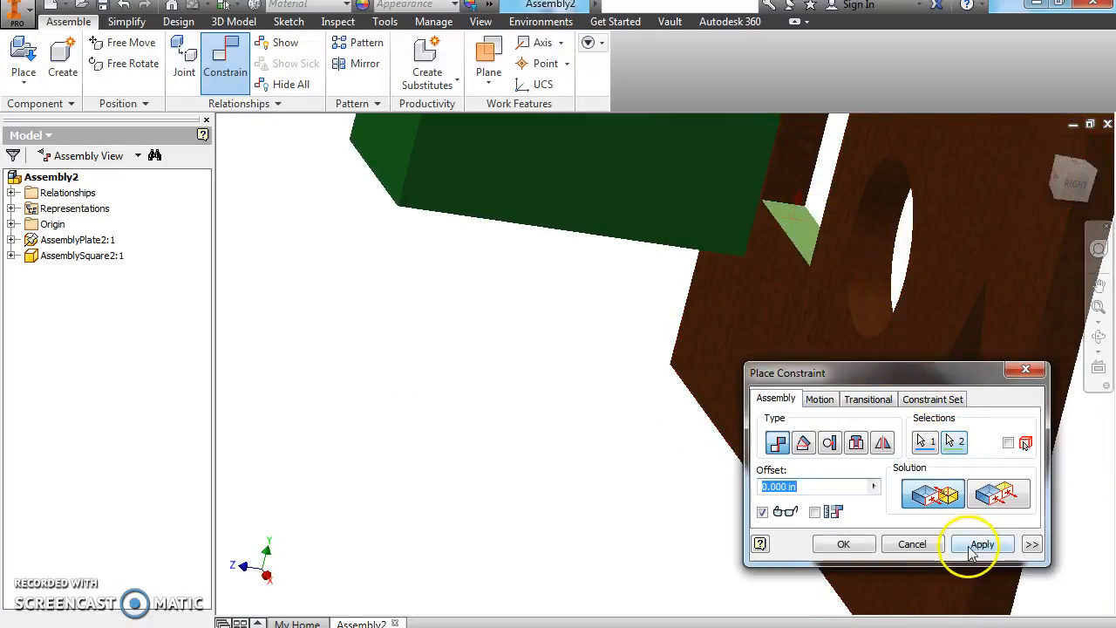
{"action": "left_click", "coordinate": [972, 550]}
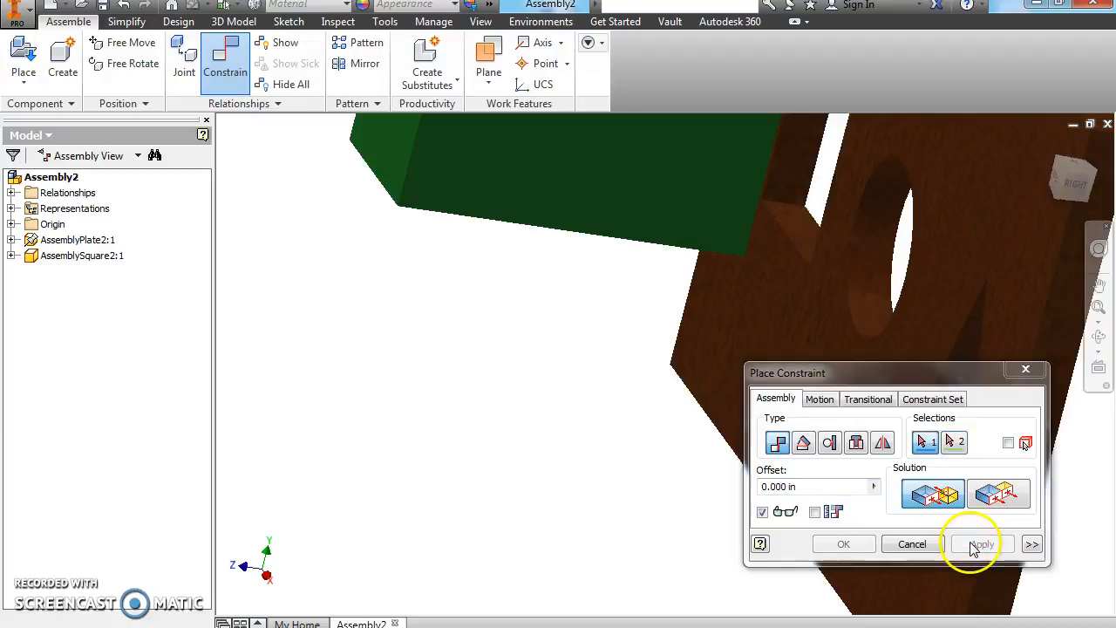
{"action": "left_click", "coordinate": [1024, 369]}
Slide the green block through the square hole to test its remaining movement, and restore the home view
{"action": "left_click_drag", "start_coordinate": [654, 266], "coordinate": [820, 218]}
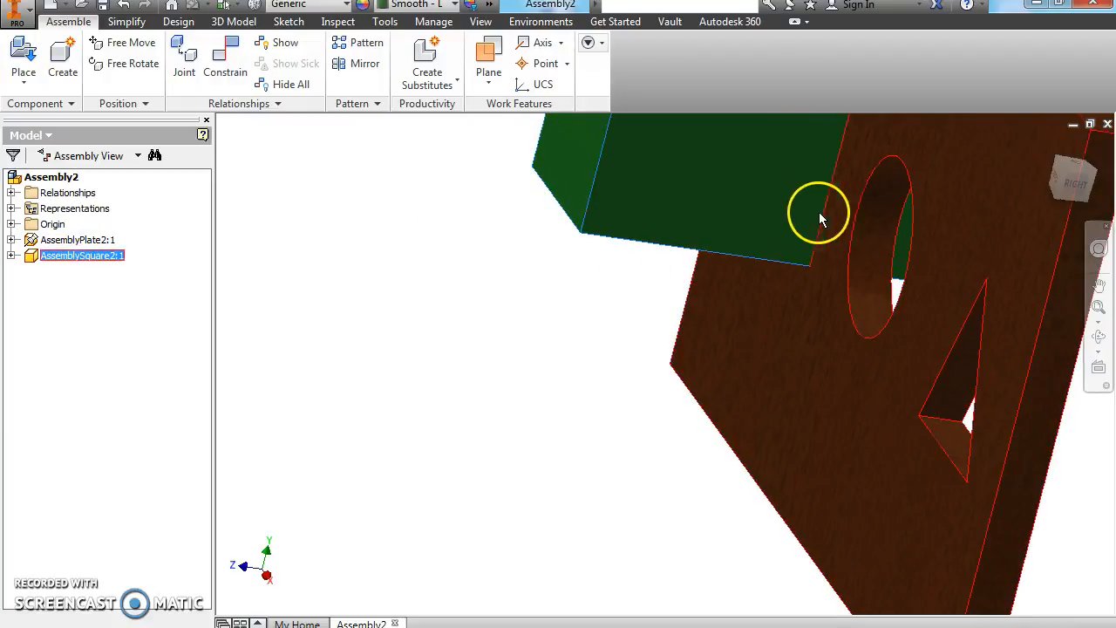
{"action": "left_click", "coordinate": [1059, 157]}
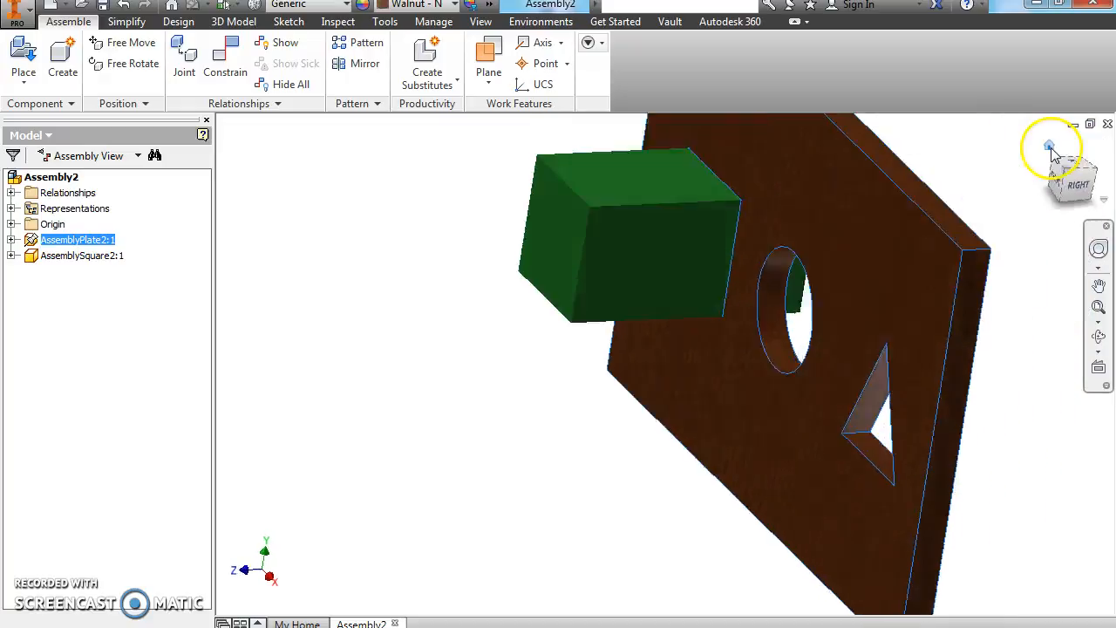
{"action": "left_click", "coordinate": [792, 271]}
{"action": "left_click_drag", "start_coordinate": [578, 322], "coordinate": [602, 317]}
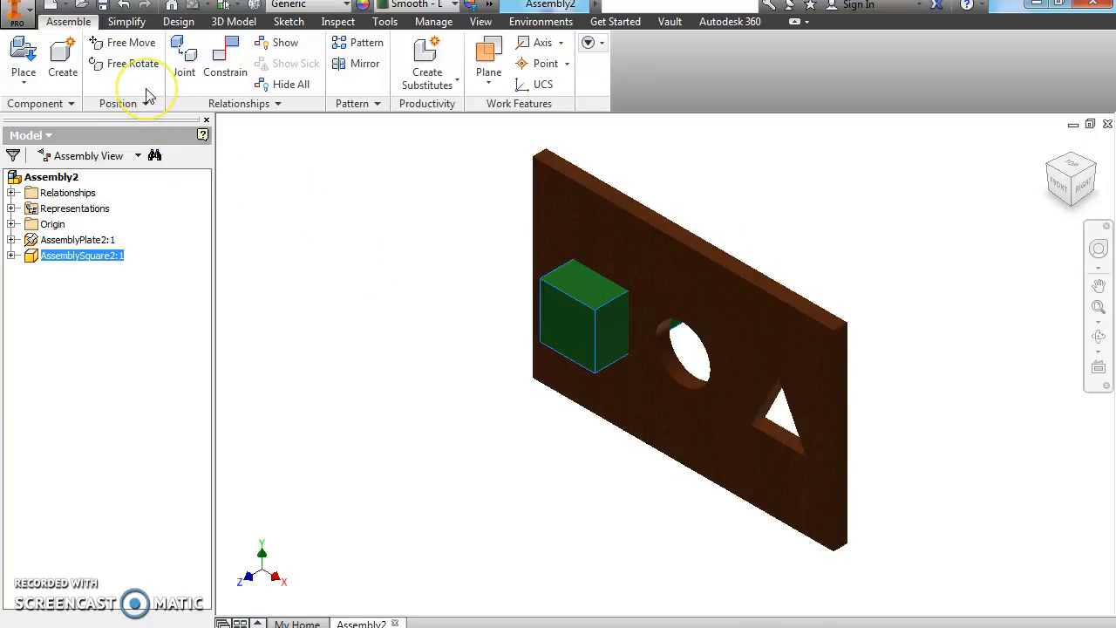
Place one instance of AssemblyCylinder2 behind the plate, in the open space beyond its upper edge
{"action": "left_click", "coordinate": [23, 57]}
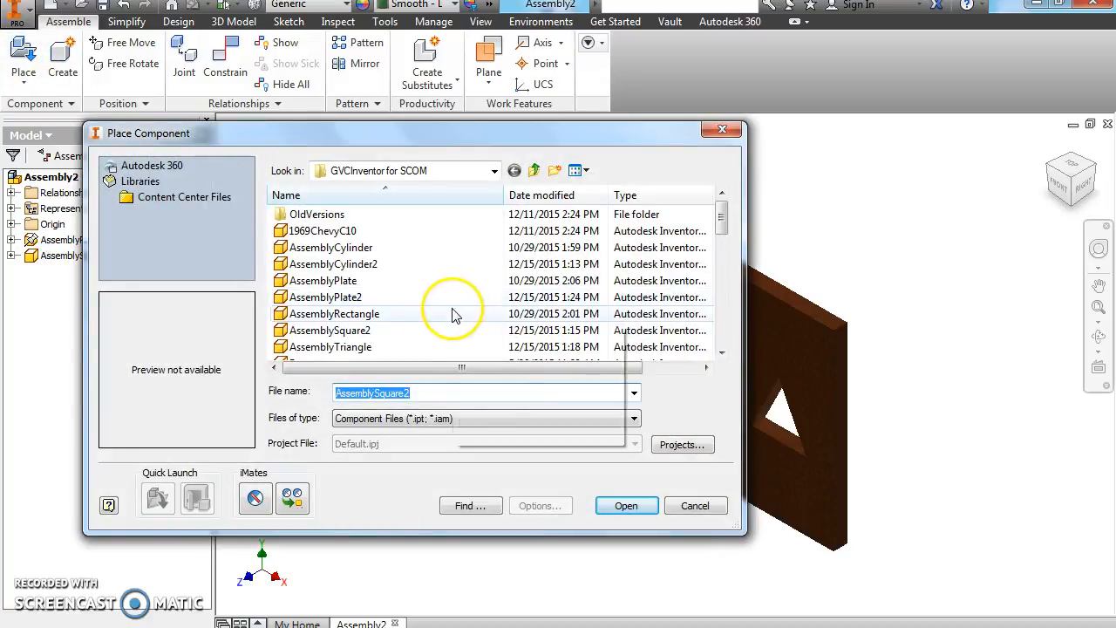
{"action": "left_click", "coordinate": [368, 263]}
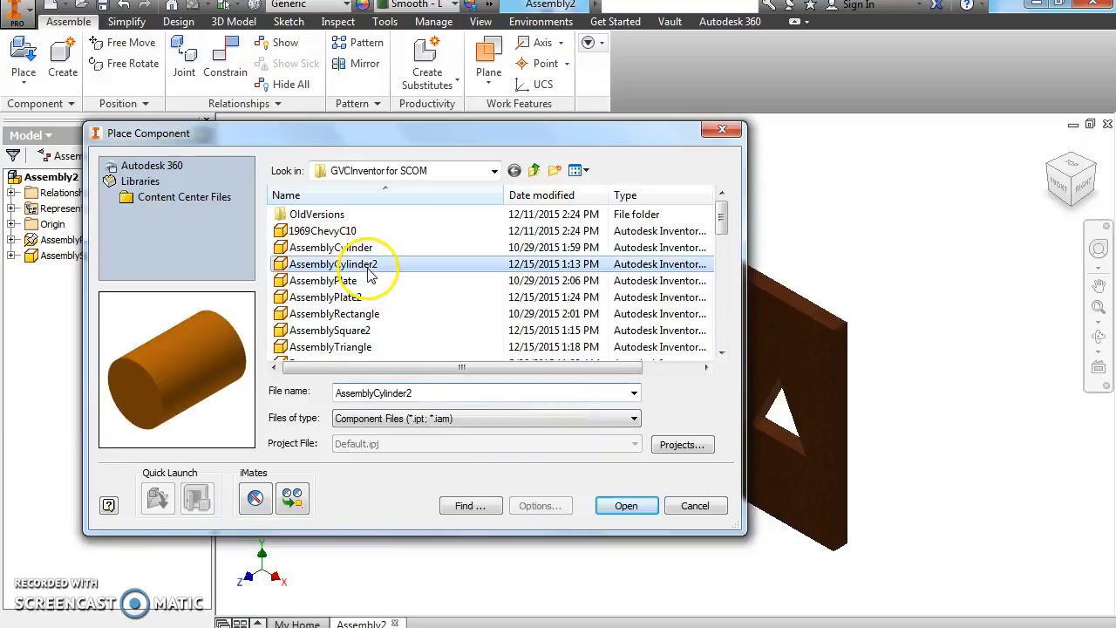
{"action": "left_click", "coordinate": [626, 507]}
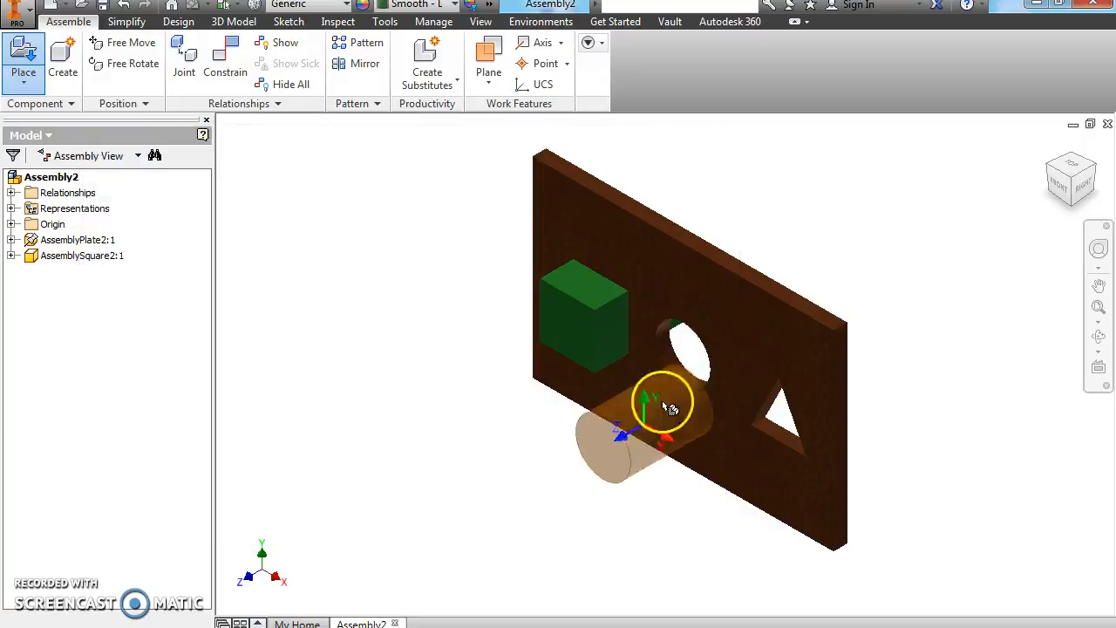
{"action": "left_click", "coordinate": [925, 225]}
{"action": "right_click", "coordinate": [449, 296]}
{"action": "left_click", "coordinate": [471, 306]}
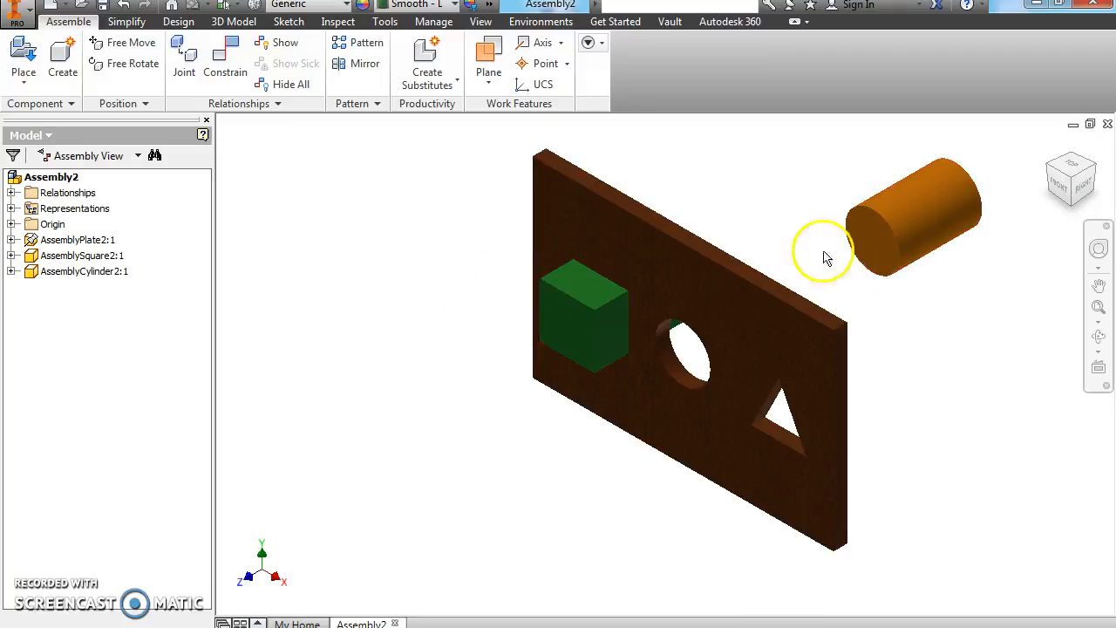
Mate the orange cylinder's axis to the round hole's axis at 0.000 in offset
{"action": "left_click", "coordinate": [225, 59]}
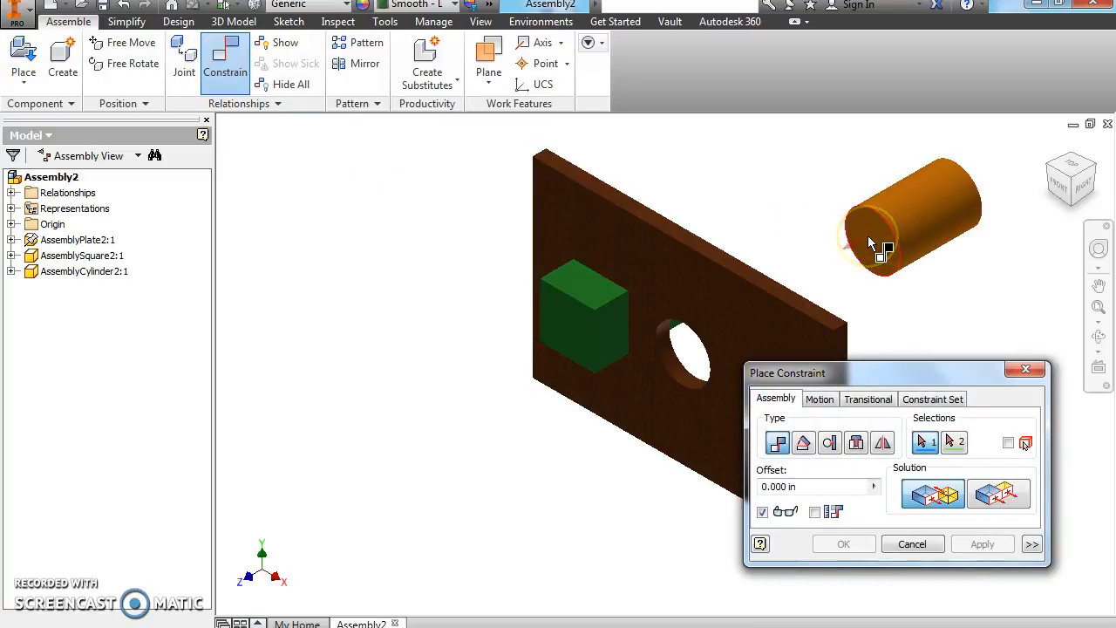
{"action": "mouse_move", "coordinate": [869, 241]}
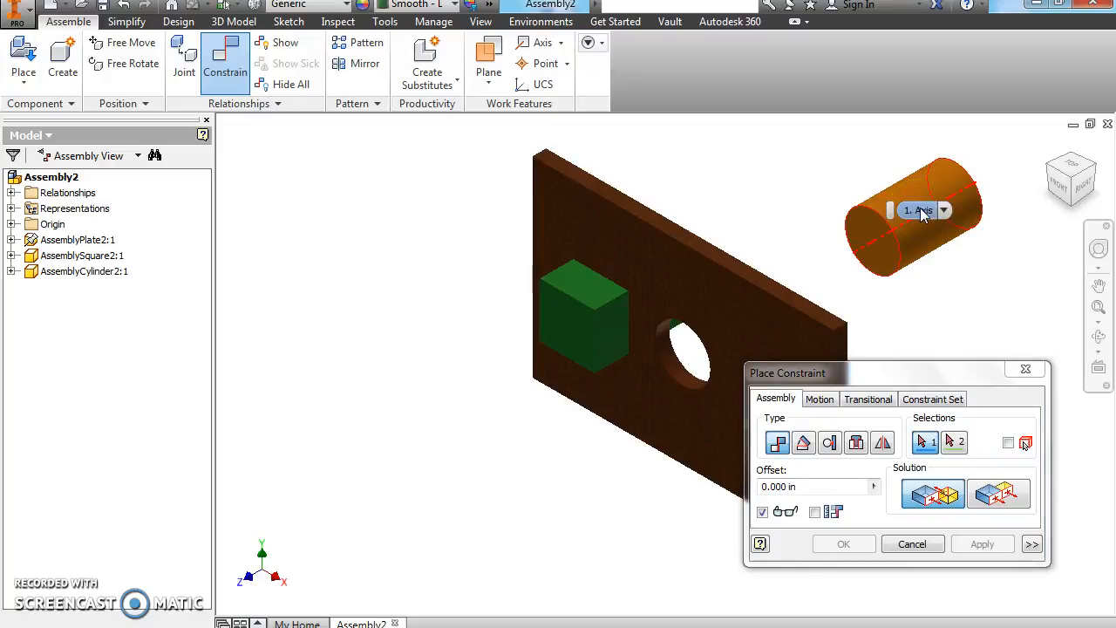
{"action": "left_click", "coordinate": [920, 232]}
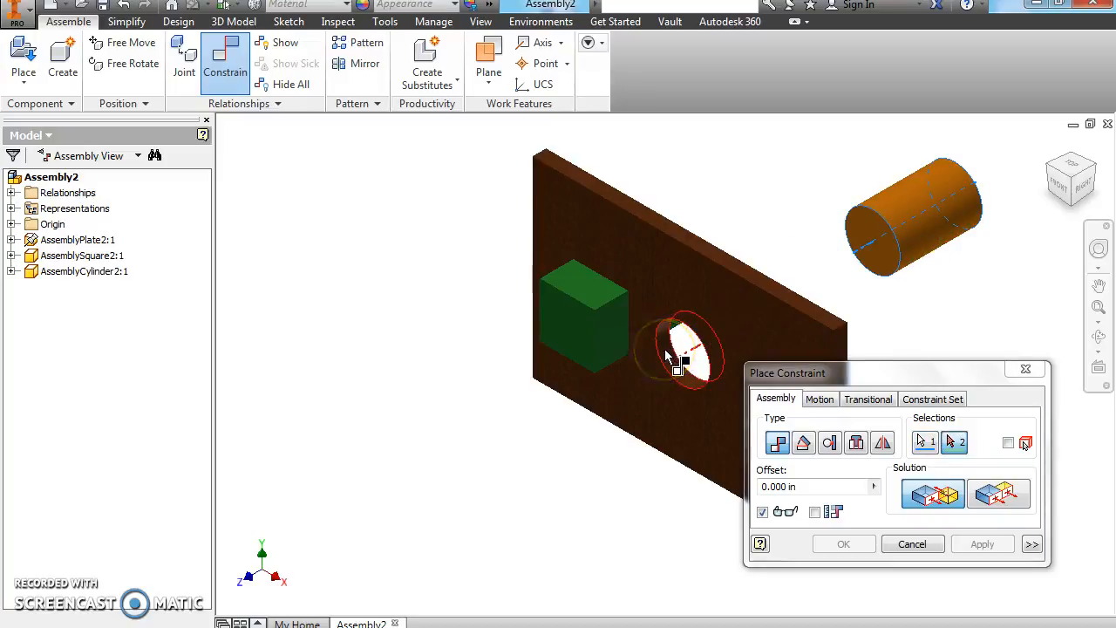
{"action": "scroll", "coordinate": [666, 358], "scroll_direction": "down", "scroll_amount": 2}
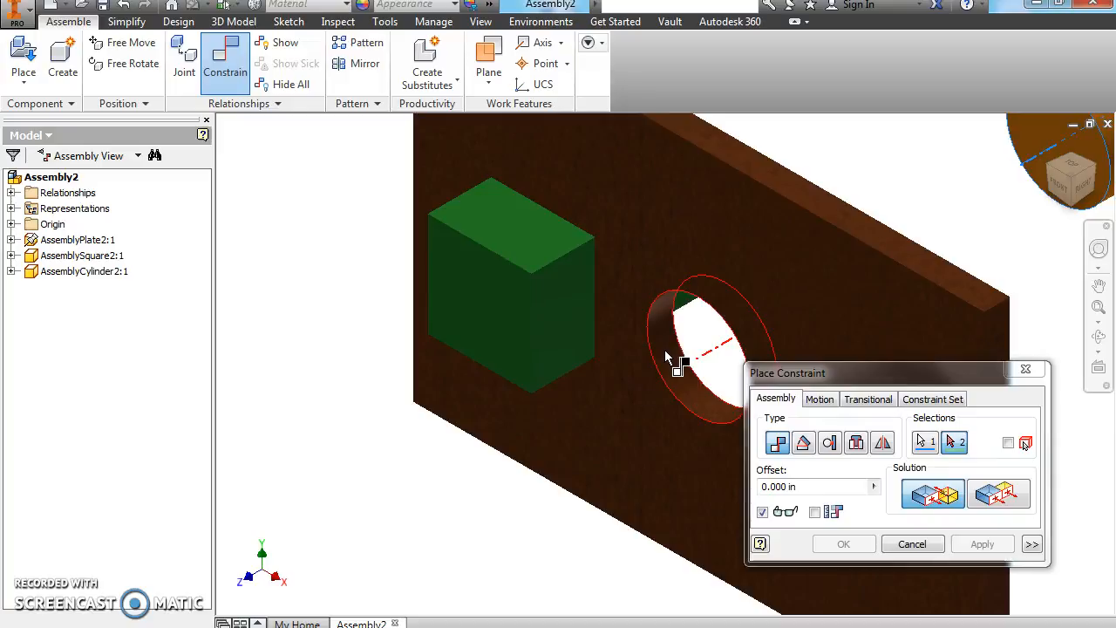
{"action": "mouse_move", "coordinate": [667, 357]}
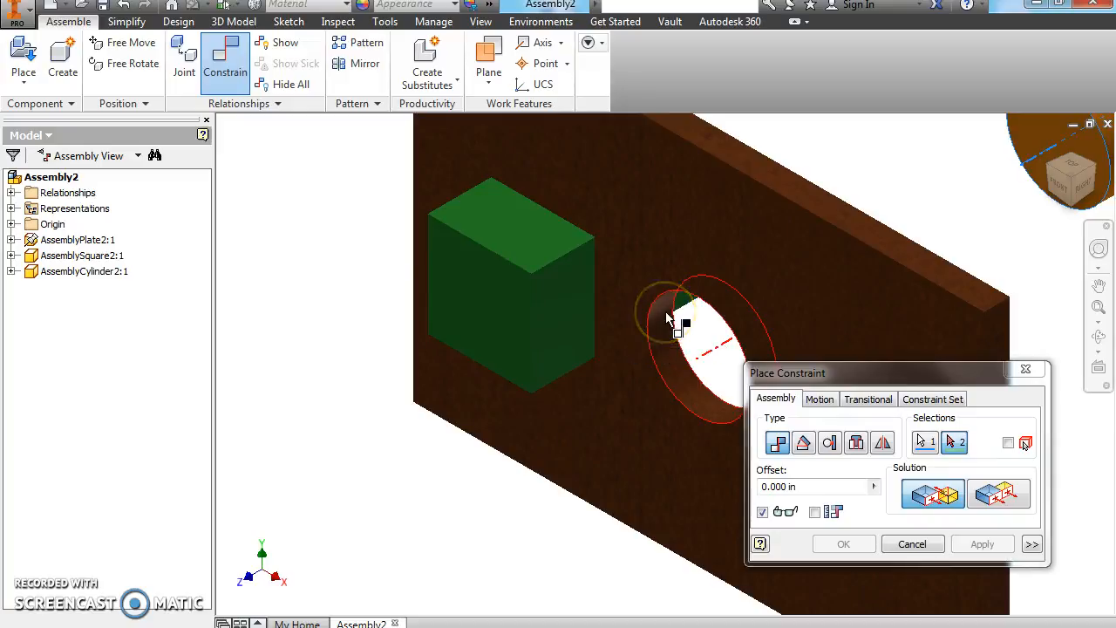
{"action": "left_click", "coordinate": [667, 316]}
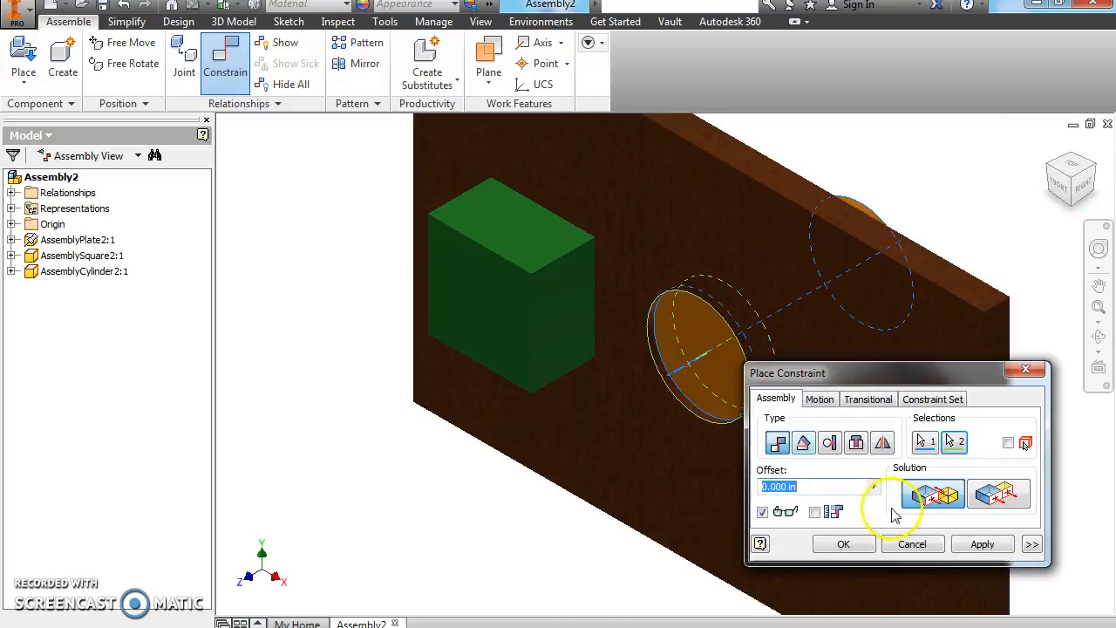
{"action": "left_click", "coordinate": [974, 550]}
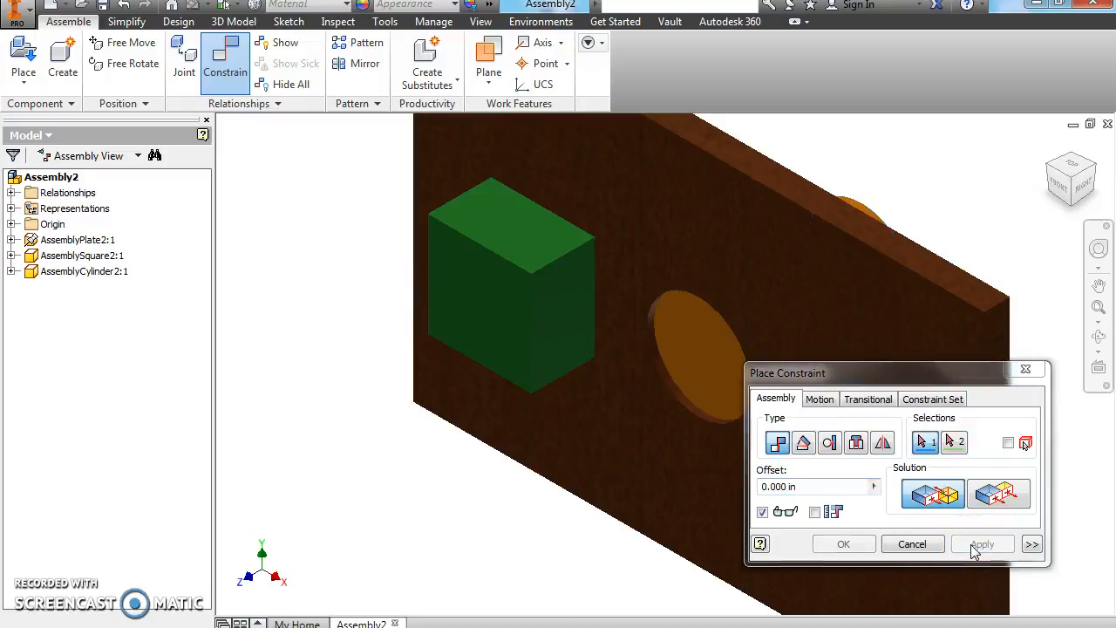
{"action": "left_click", "coordinate": [695, 350]}
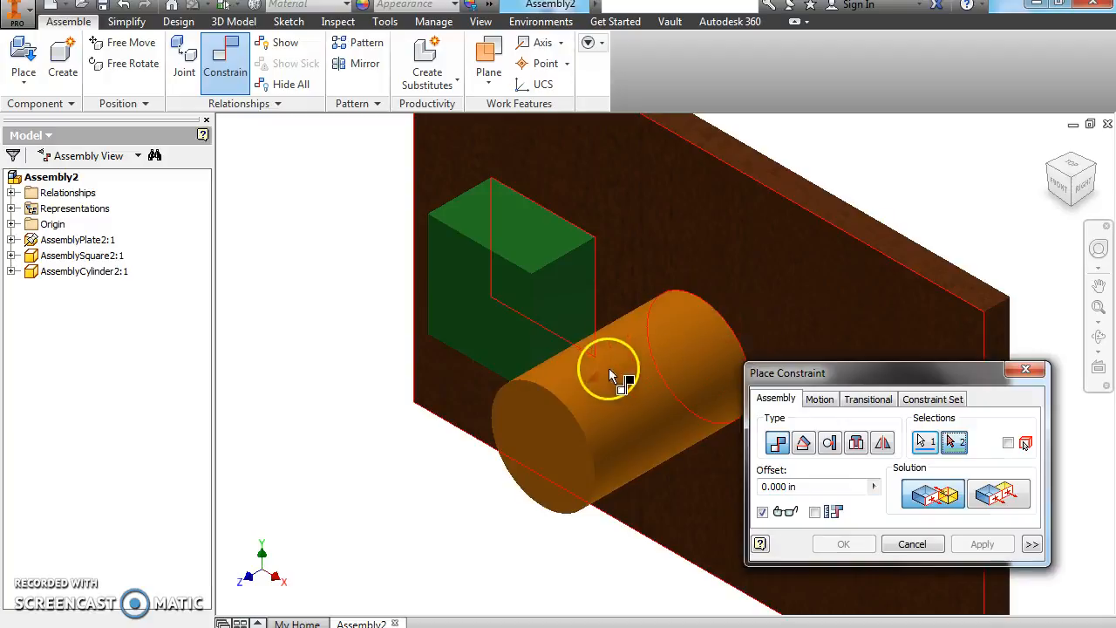
{"action": "left_click", "coordinate": [611, 375]}
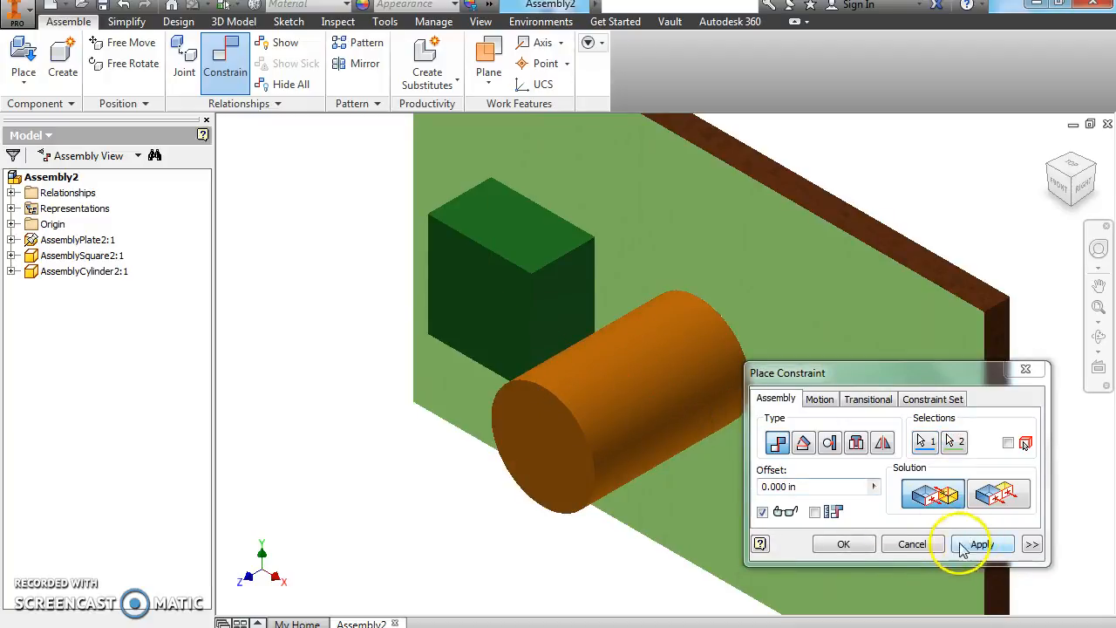
{"action": "left_click", "coordinate": [909, 544]}
Slide the cylinder and the green block within their holes to test their movement, and restore the home view
{"action": "left_click_drag", "start_coordinate": [540, 404], "coordinate": [695, 385]}
{"action": "left_click_drag", "start_coordinate": [525, 337], "coordinate": [543, 299]}
{"action": "mouse_move", "coordinate": [705, 330]}
{"action": "left_mouse_down"}
{"action": "mouse_move", "coordinate": [679, 332]}
{"action": "mouse_move", "coordinate": [710, 331]}
{"action": "left_mouse_up"}
{"action": "left_click", "coordinate": [1049, 149]}
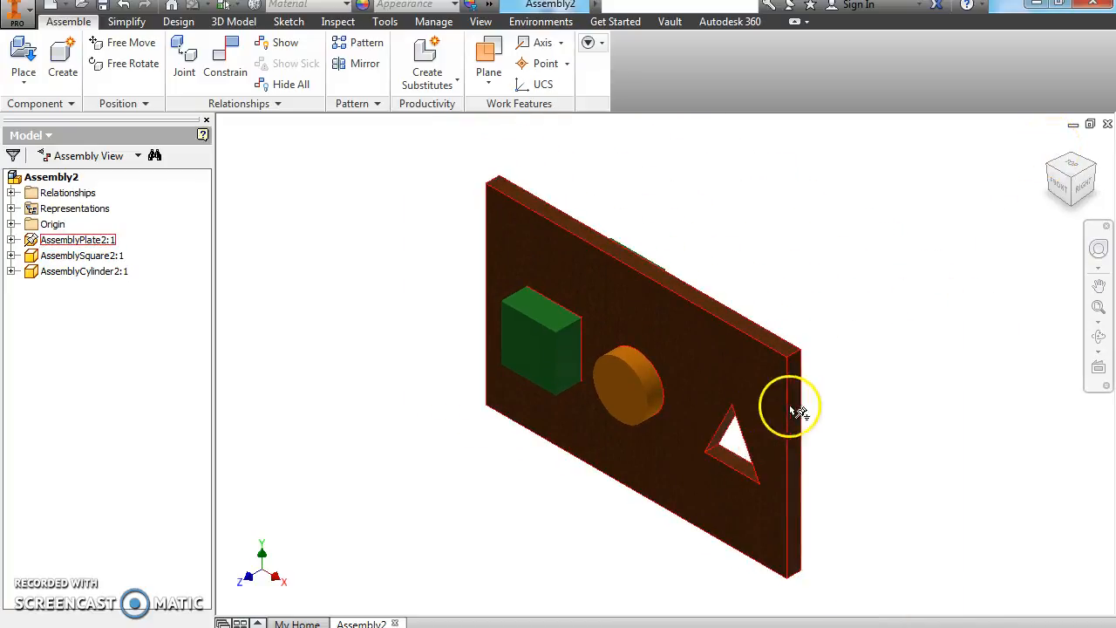
Place one instance of AssemblyTriangle beside the plate, near the end with the triangular hole
{"action": "middle_click_drag", "start_coordinate": [723, 381], "coordinate": [715, 265]}
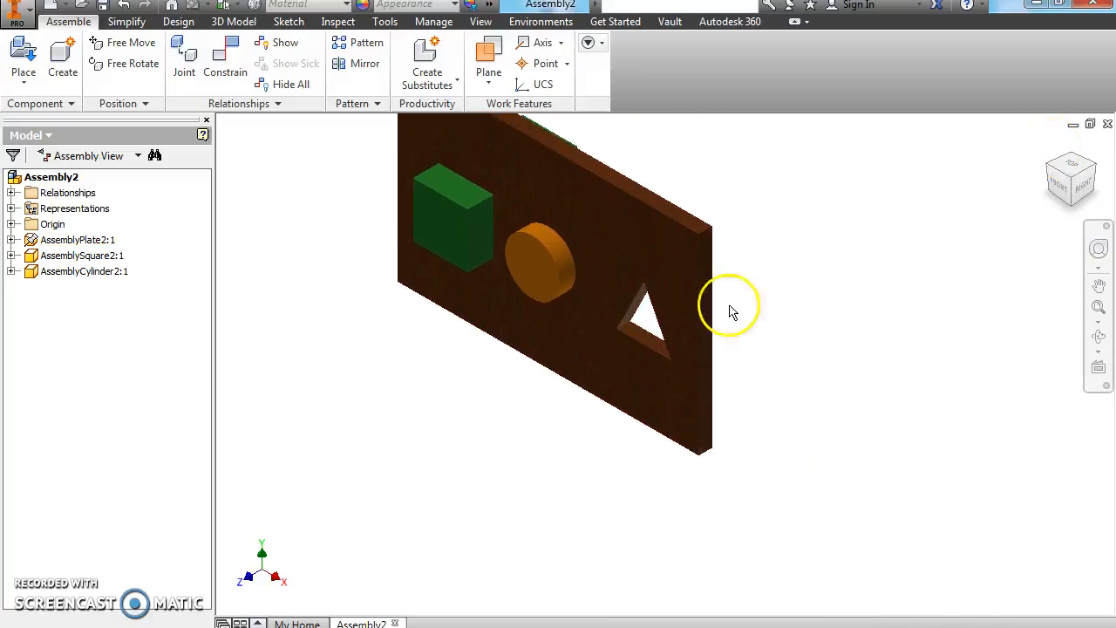
{"action": "scroll", "coordinate": [727, 309], "scroll_direction": "down", "scroll_amount": 3}
{"action": "scroll", "coordinate": [823, 340], "scroll_direction": "up", "scroll_amount": 2}
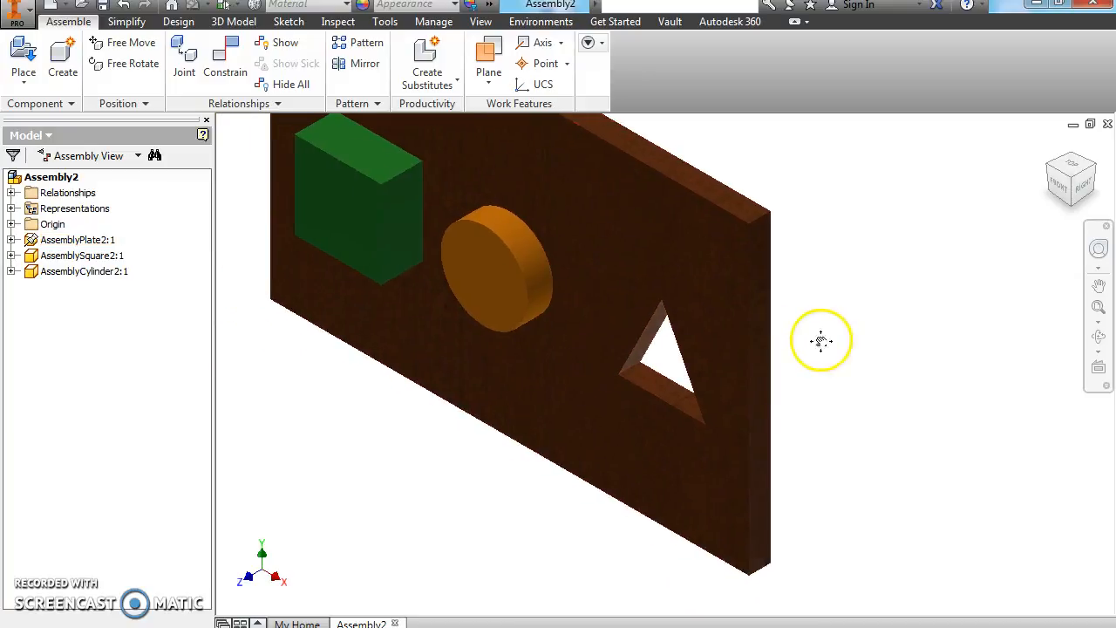
{"action": "scroll", "coordinate": [833, 337], "scroll_direction": "down", "scroll_amount": 1}
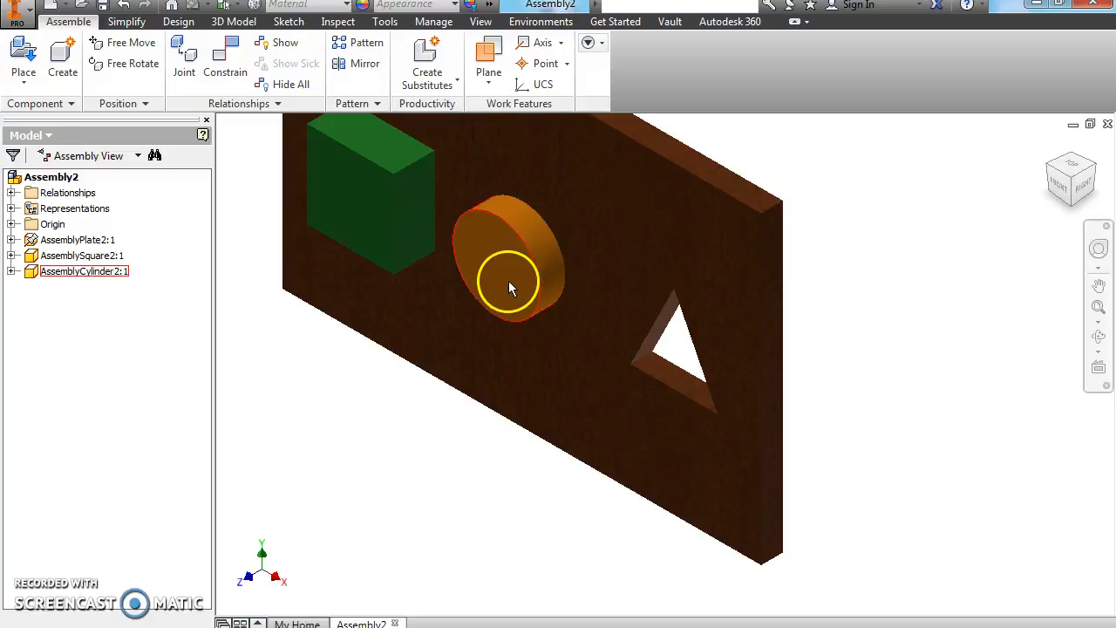
{"action": "left_click", "coordinate": [24, 57]}
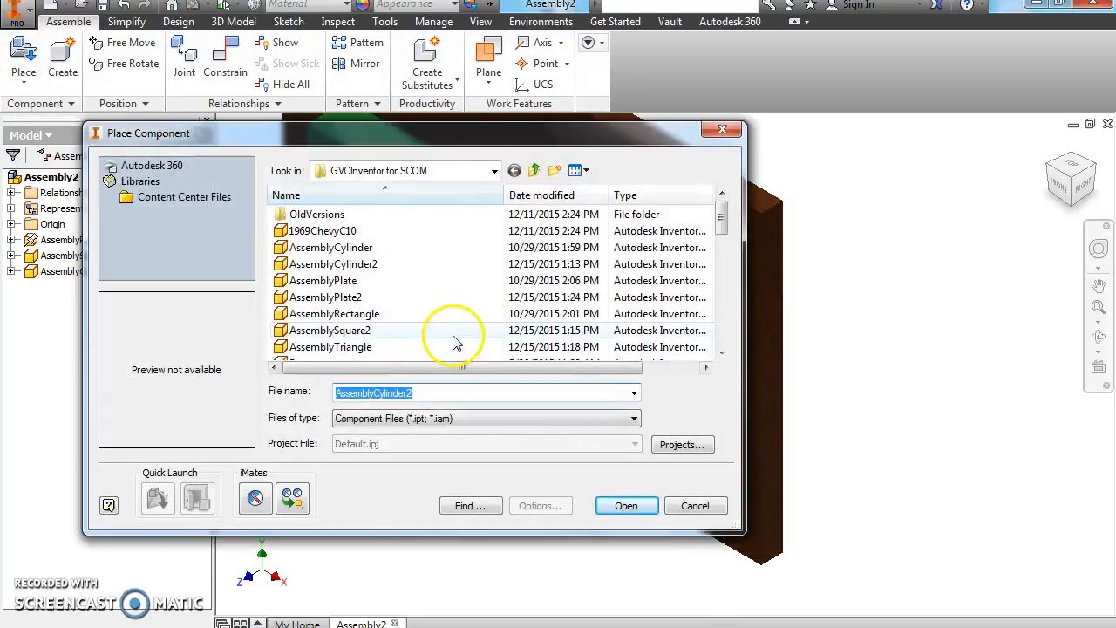
{"action": "left_click", "coordinate": [403, 349]}
{"action": "left_click", "coordinate": [610, 506]}
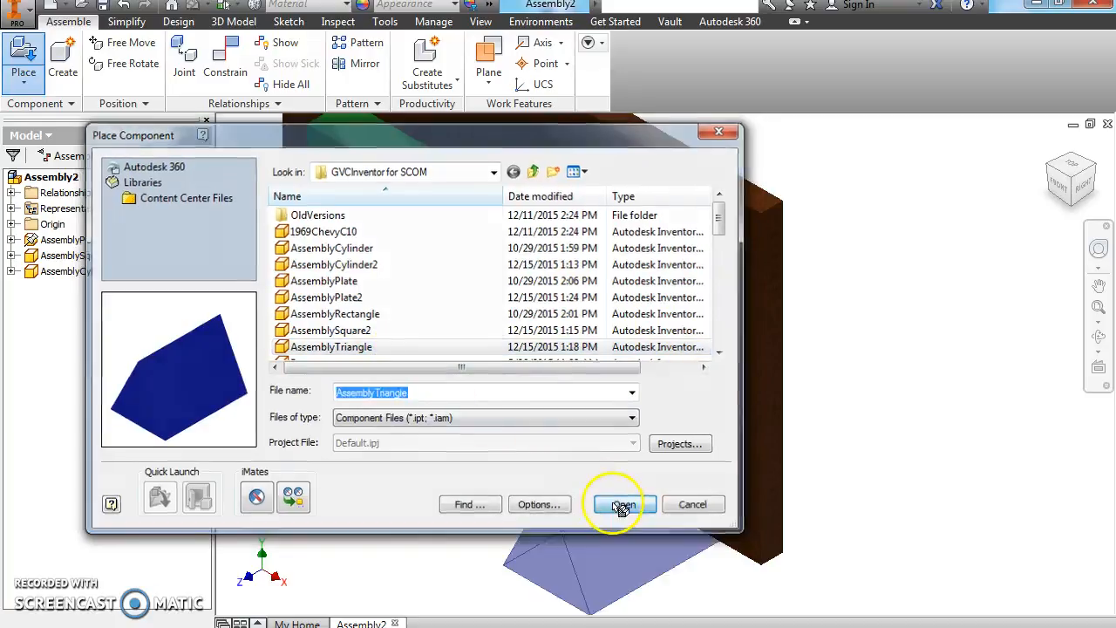
{"action": "left_click", "coordinate": [915, 297]}
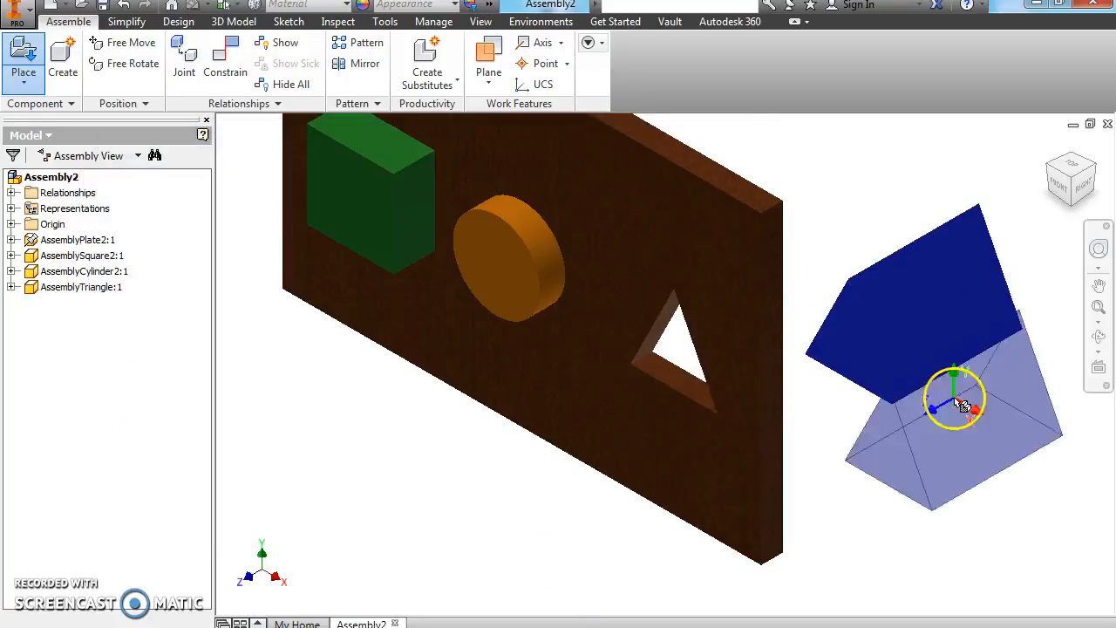
{"action": "right_click", "coordinate": [951, 449]}
{"action": "left_click", "coordinate": [1007, 458]}
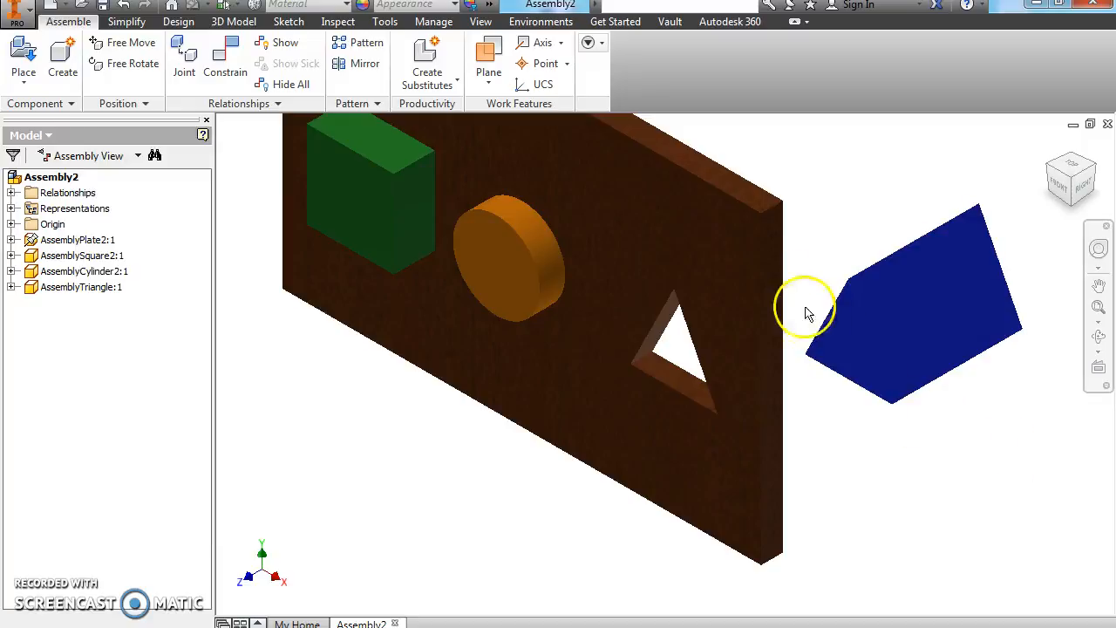
Mate the triangular block's bottom face to the bottom wall of the triangular hole at 0.000 in offset
{"action": "left_click", "coordinate": [225, 57]}
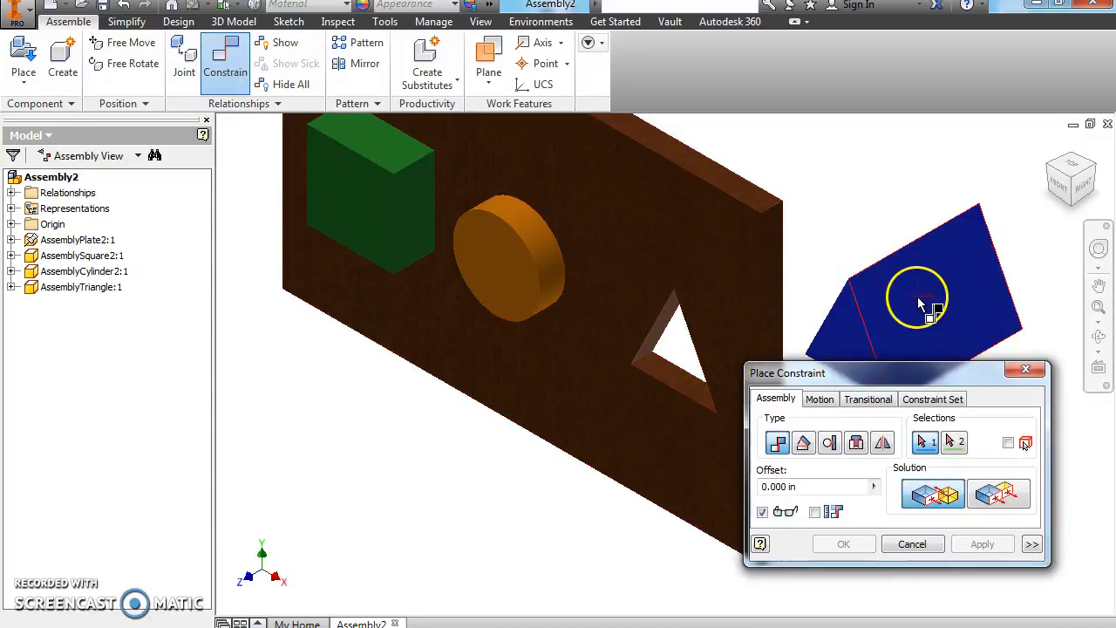
{"action": "left_click", "coordinate": [685, 384]}
{"action": "left_click_drag", "start_coordinate": [890, 371], "coordinate": [410, 128]}
{"action": "left_click_drag", "start_coordinate": [1076, 177], "coordinate": [1084, 580]}
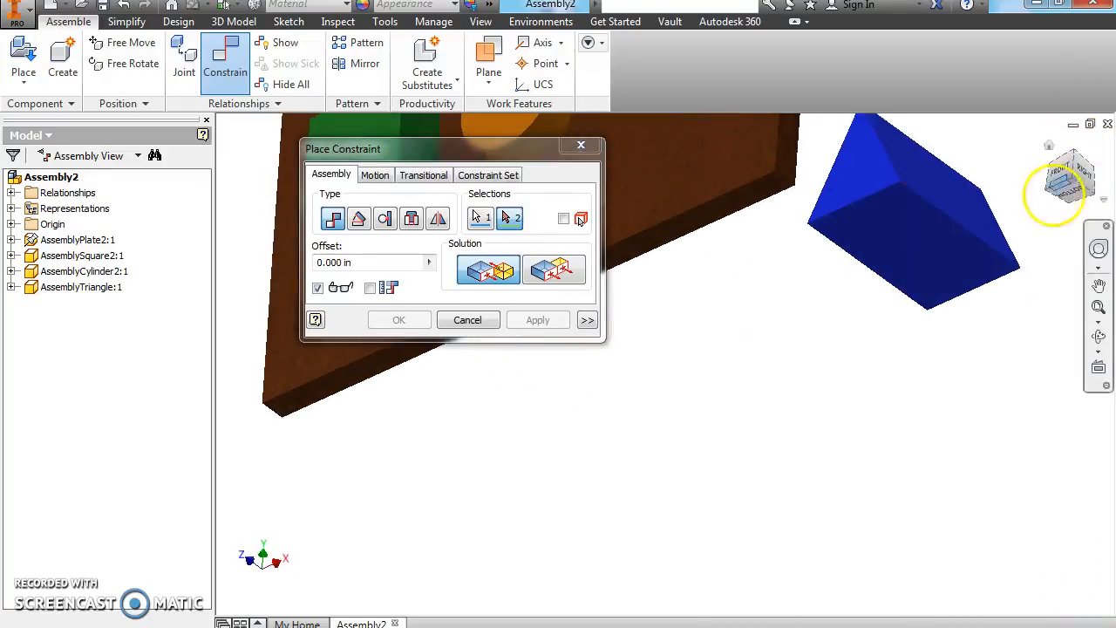
{"action": "left_click", "coordinate": [907, 248]}
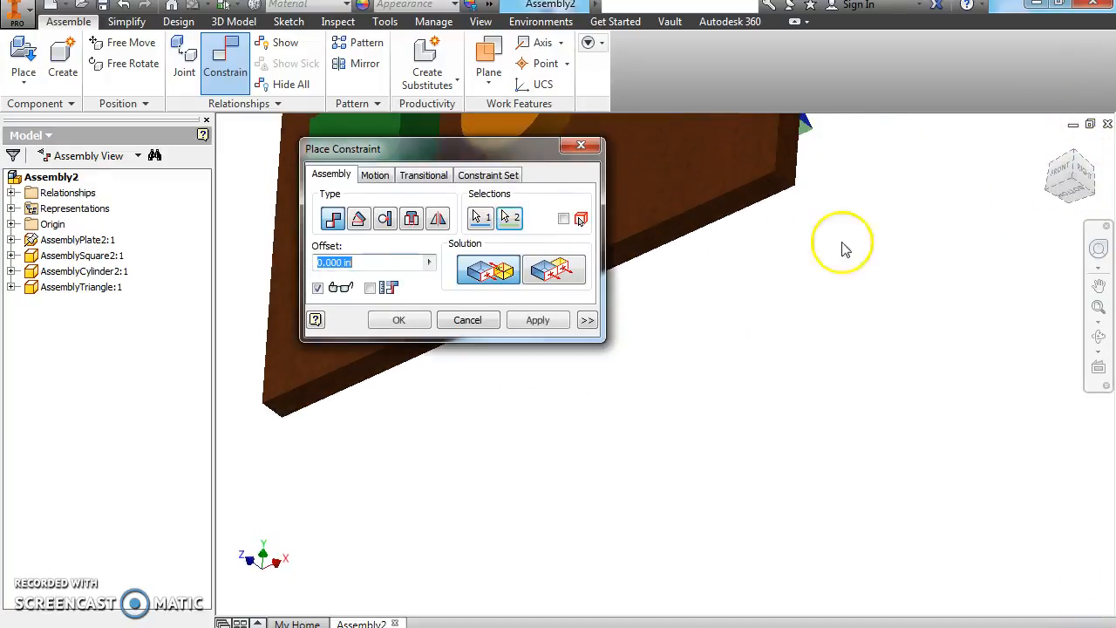
{"action": "left_click", "coordinate": [535, 321]}
{"action": "left_click", "coordinate": [1049, 147]}
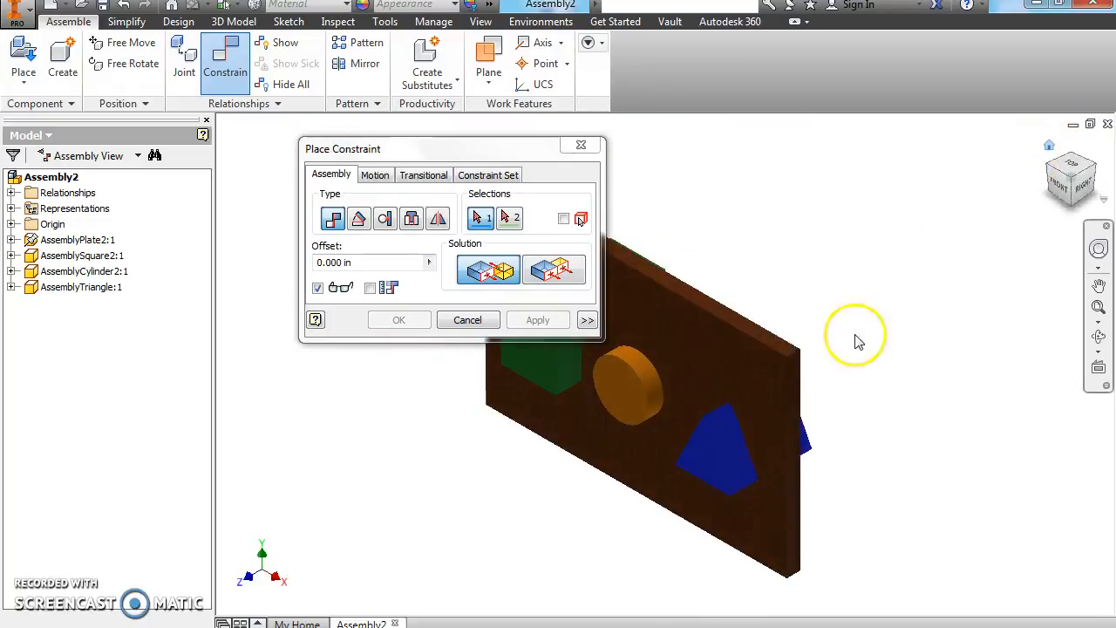
{"action": "left_click", "coordinate": [635, 460]}
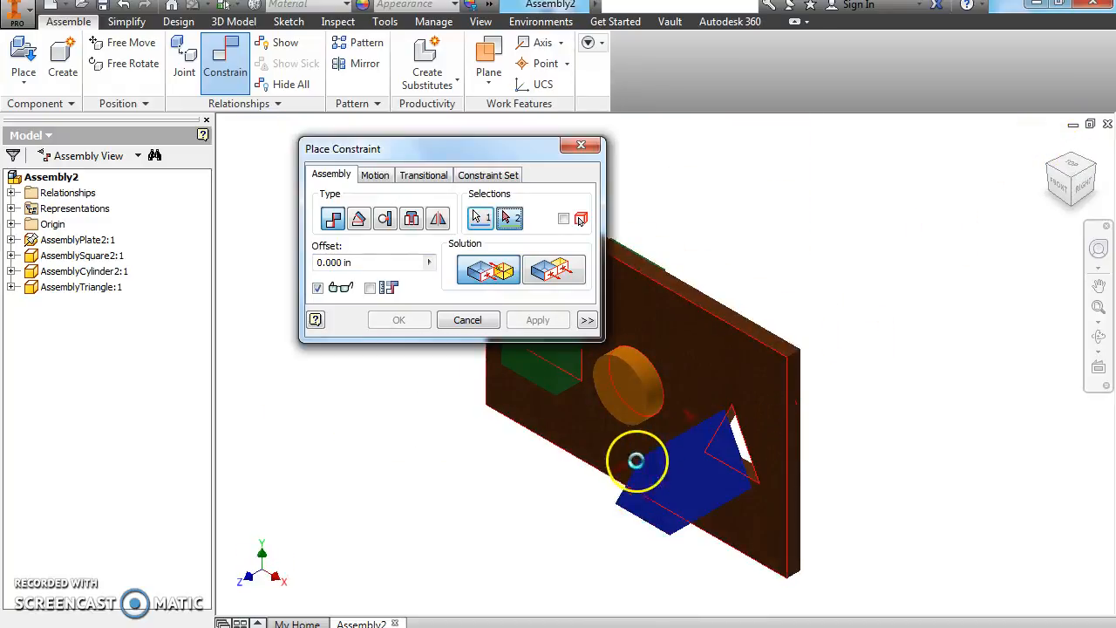
{"action": "left_click", "coordinate": [699, 471]}
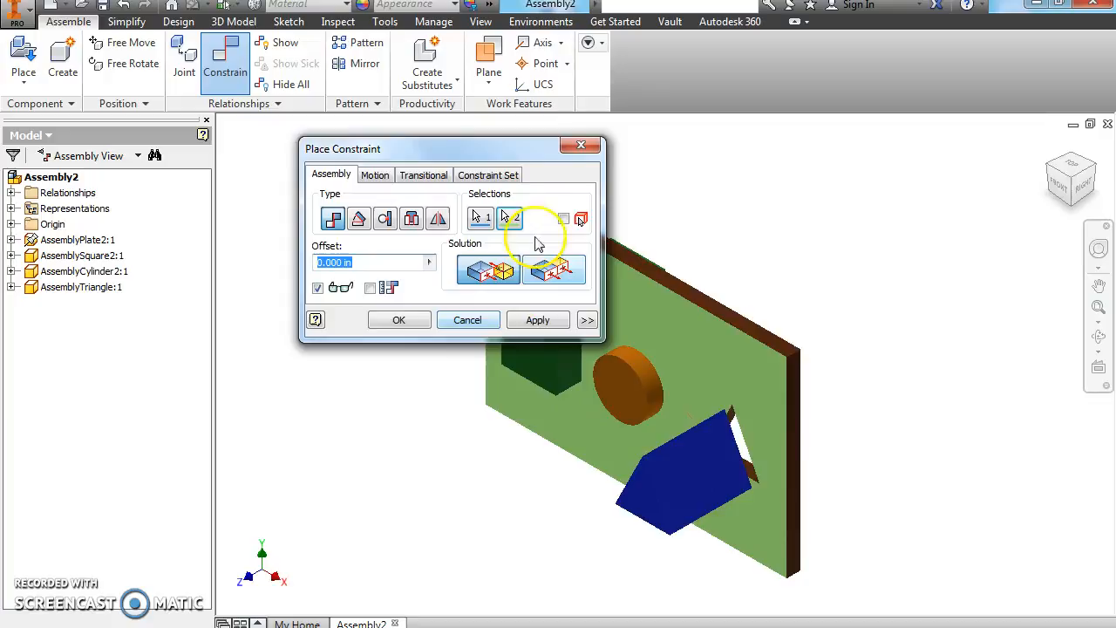
{"action": "left_click", "coordinate": [581, 145]}
Move the triangular block clear of the plate and mate its right slanted face to the hole's right slanted wall at 0.000 in offset
{"action": "left_click_drag", "start_coordinate": [723, 456], "coordinate": [897, 338]}
{"action": "left_click", "coordinate": [225, 61]}
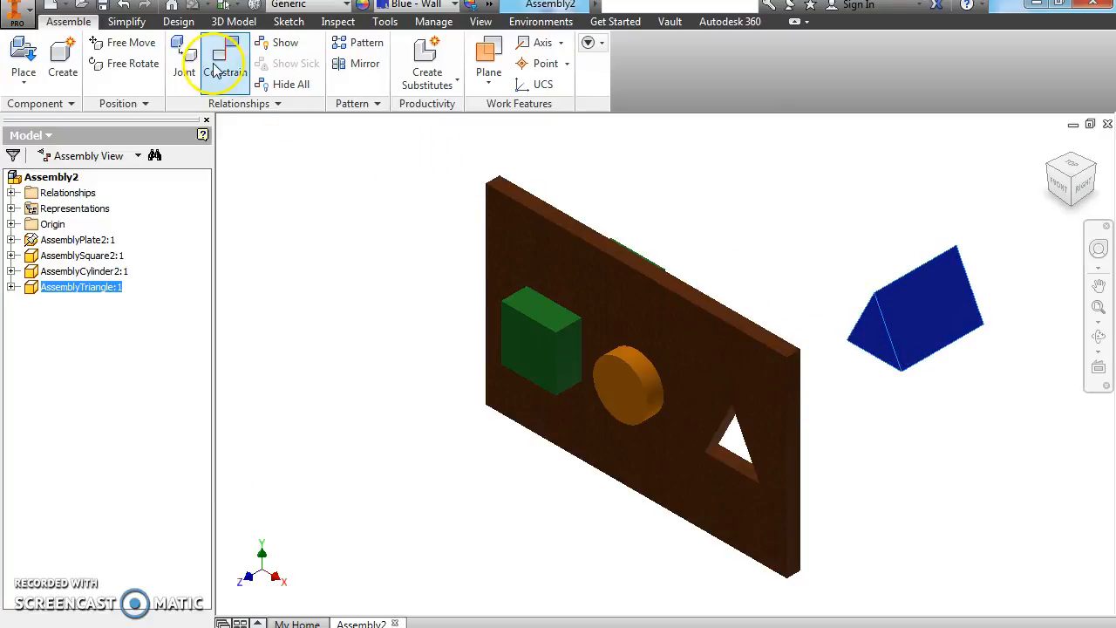
{"action": "left_click", "coordinate": [918, 314]}
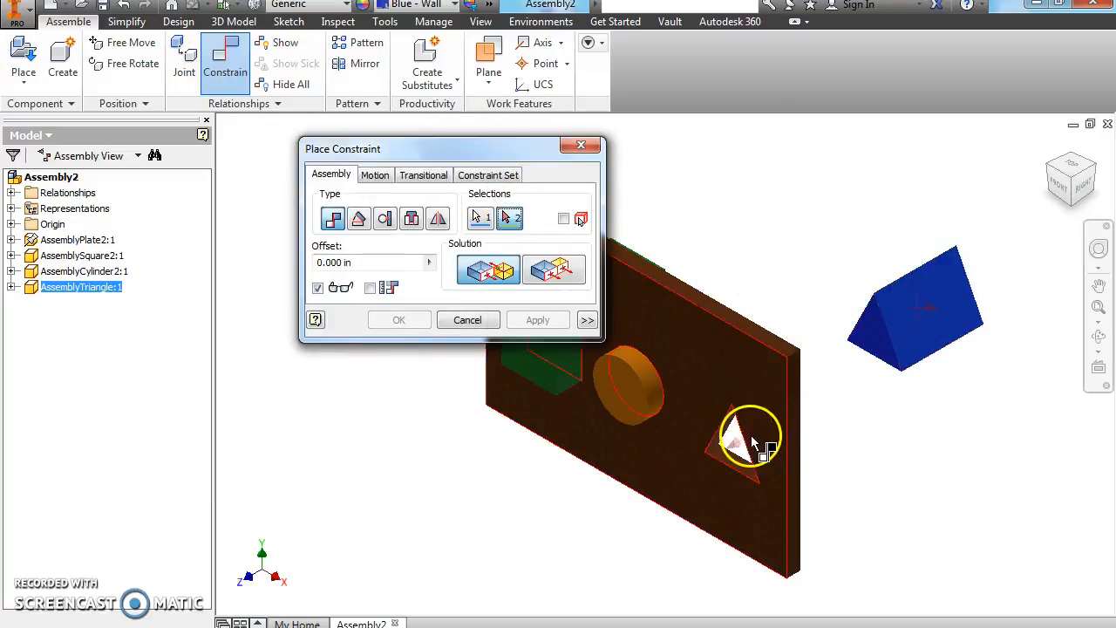
{"action": "scroll", "coordinate": [673, 393], "scroll_direction": "down", "scroll_amount": 3}
{"action": "left_click", "coordinate": [1058, 188]}
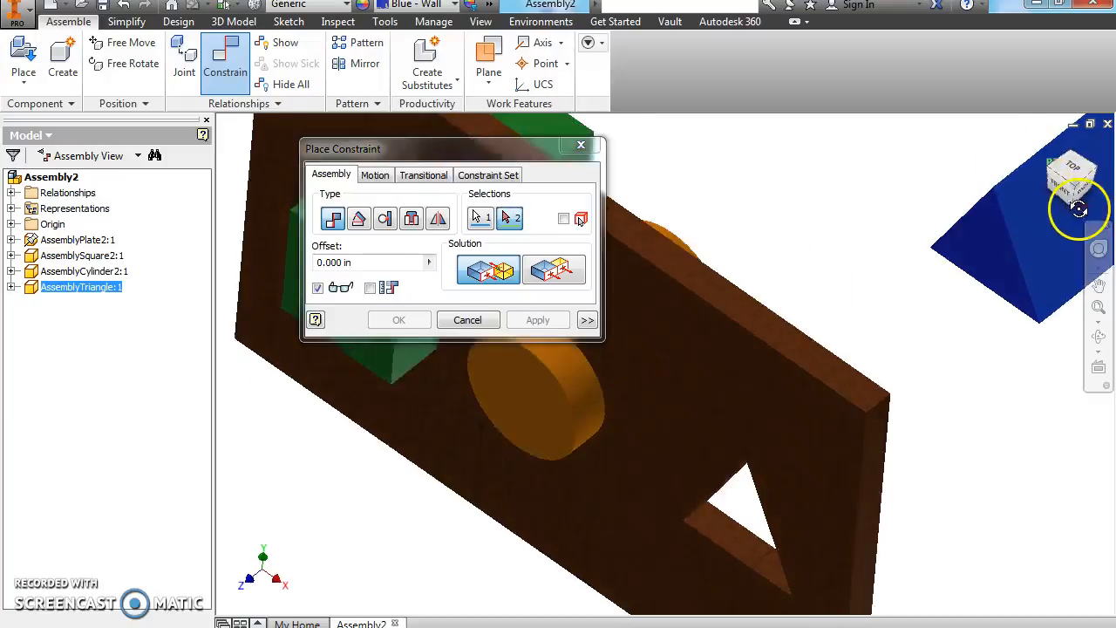
{"action": "left_click_drag", "start_coordinate": [289, 187], "coordinate": [485, 194]}
{"action": "left_click", "coordinate": [1053, 147]}
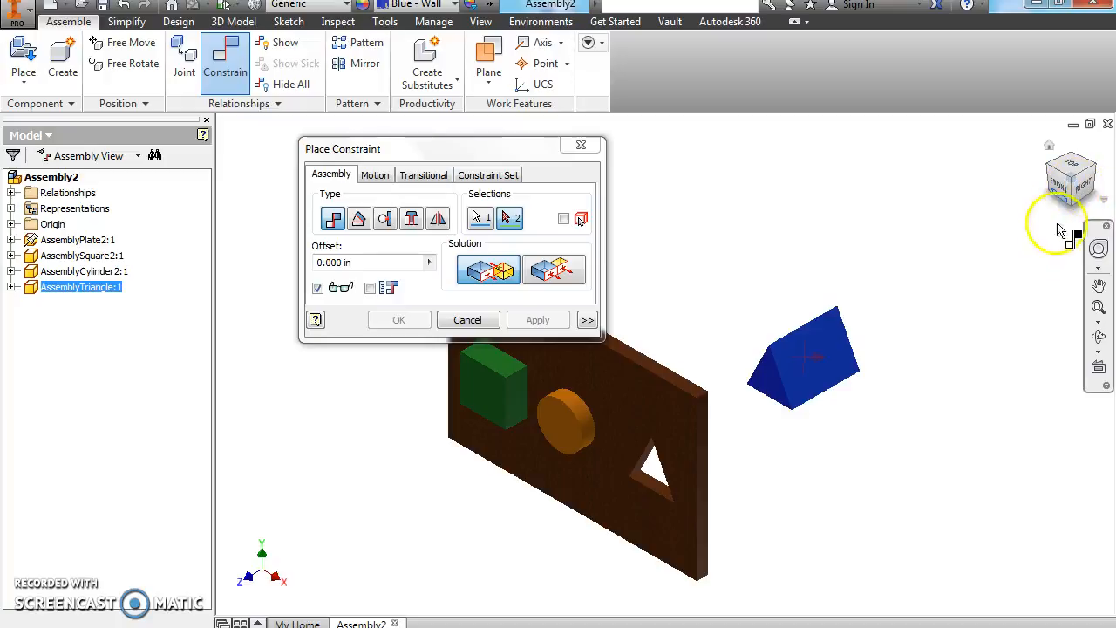
{"action": "scroll", "coordinate": [1037, 256], "scroll_direction": "down", "scroll_amount": 3}
{"action": "middle_click_drag", "start_coordinate": [405, 436], "coordinate": [796, 228]}
{"action": "left_click_drag", "start_coordinate": [1080, 194], "coordinate": [678, 274]}
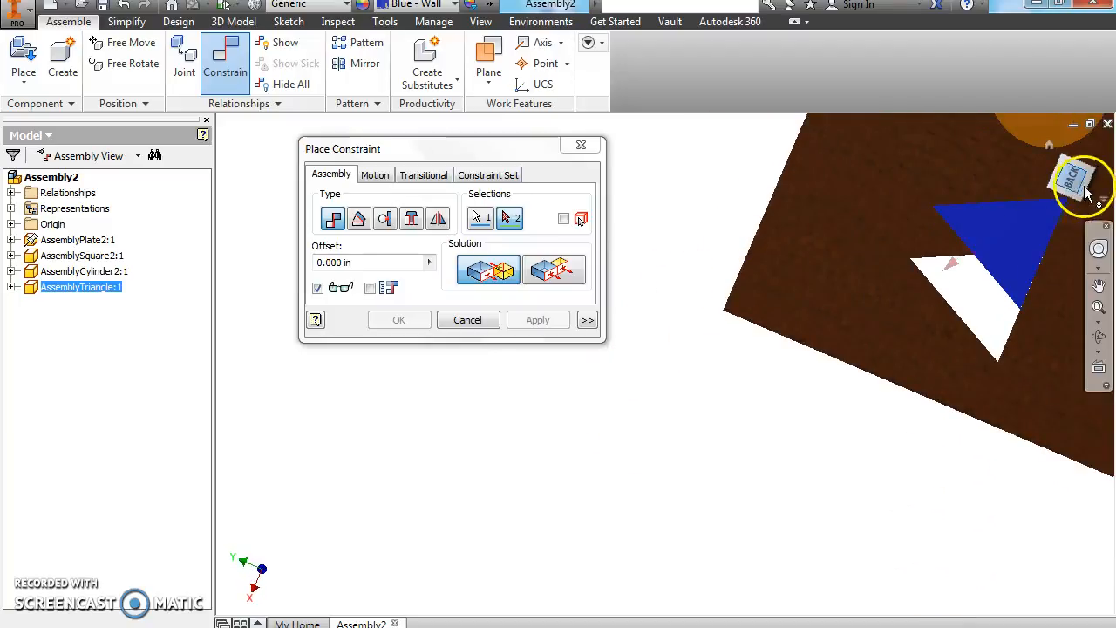
{"action": "left_click_drag", "start_coordinate": [1082, 187], "coordinate": [622, 309]}
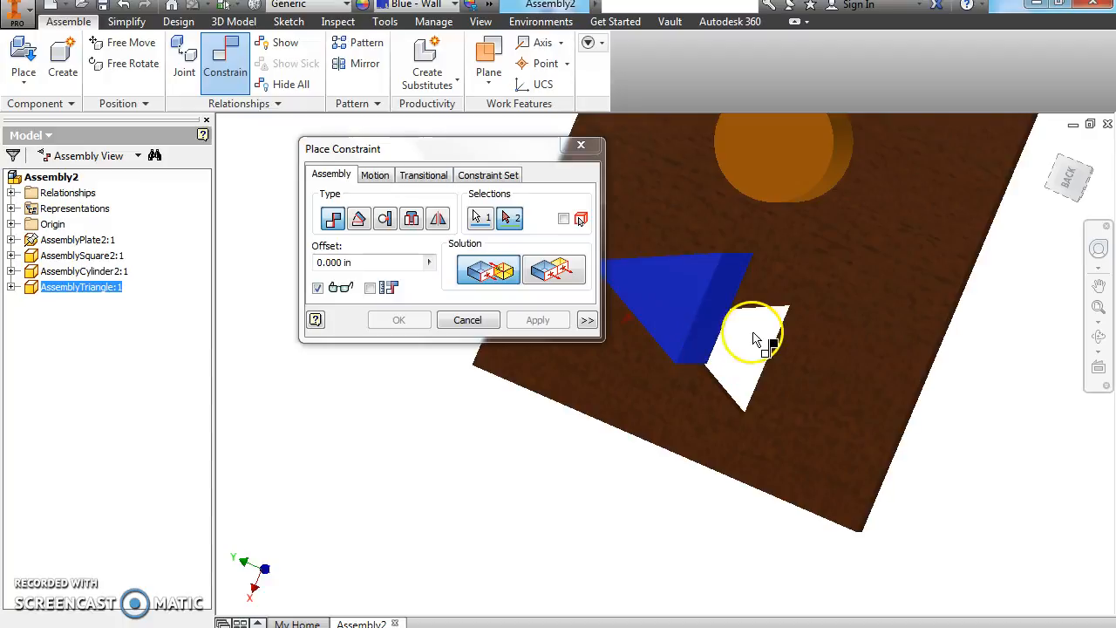
{"action": "left_click_drag", "start_coordinate": [1071, 164], "coordinate": [1041, 200]}
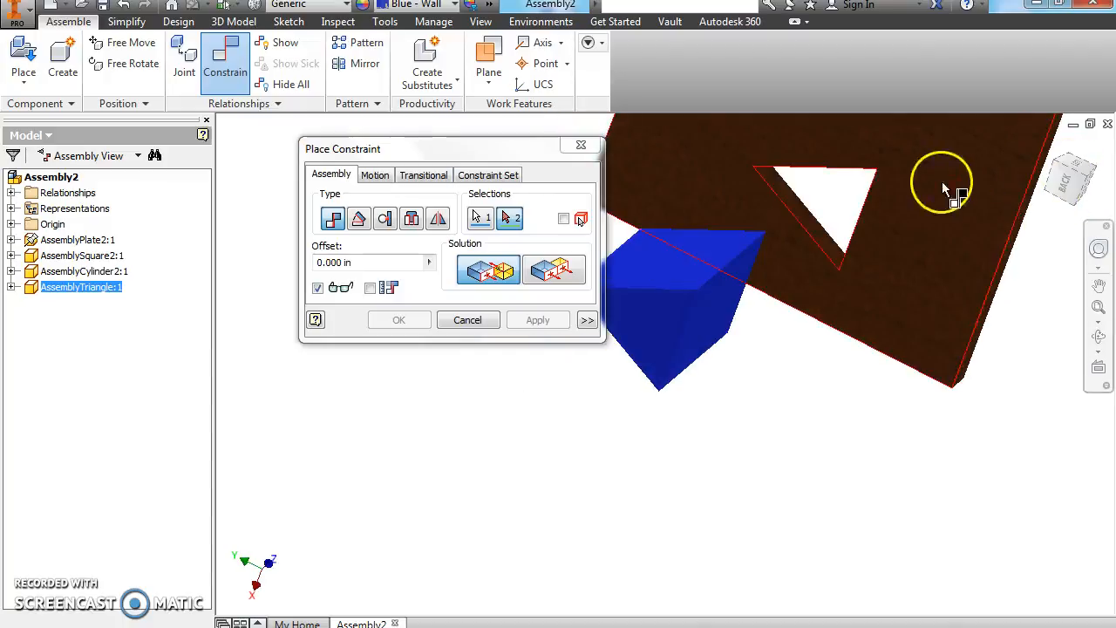
{"action": "left_click", "coordinate": [813, 231]}
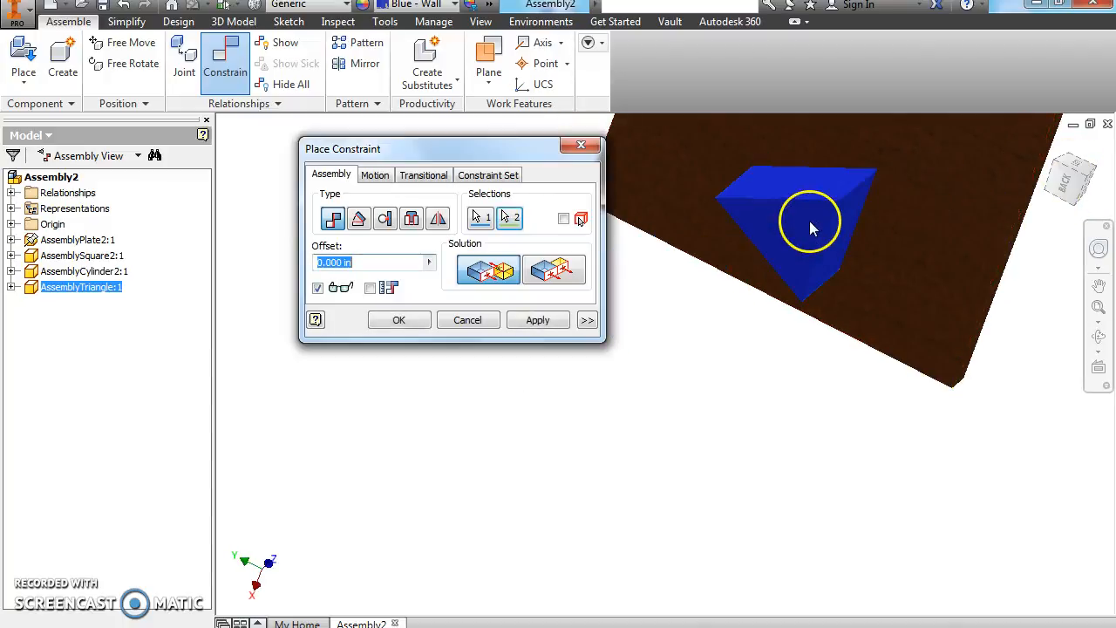
{"action": "left_click", "coordinate": [563, 325]}
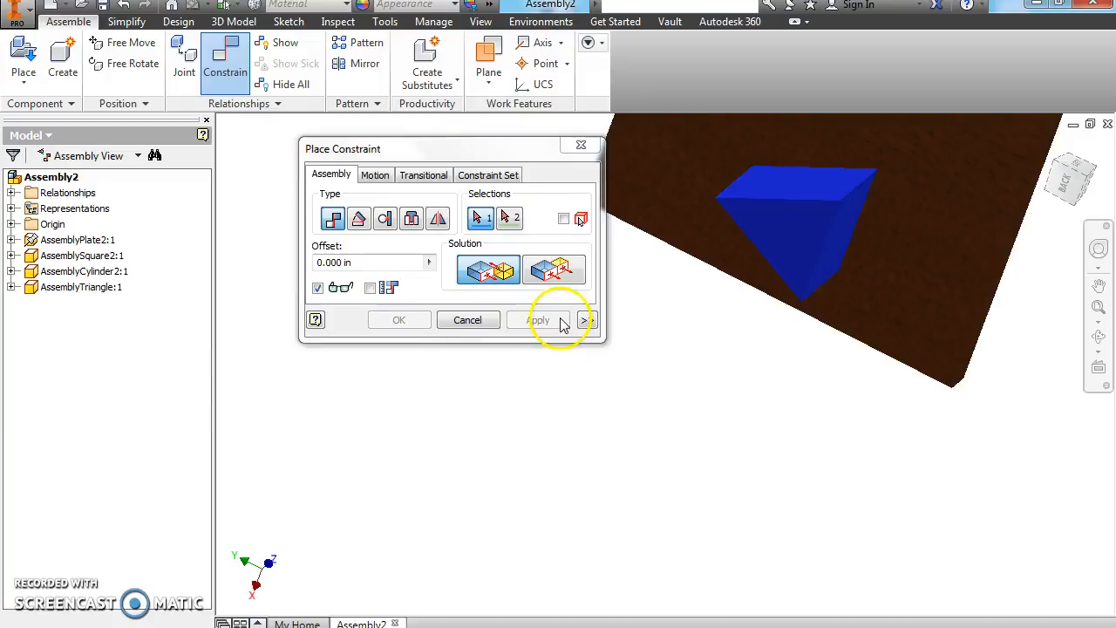
{"action": "left_click", "coordinate": [580, 145]}
{"action": "left_click", "coordinate": [1049, 148]}
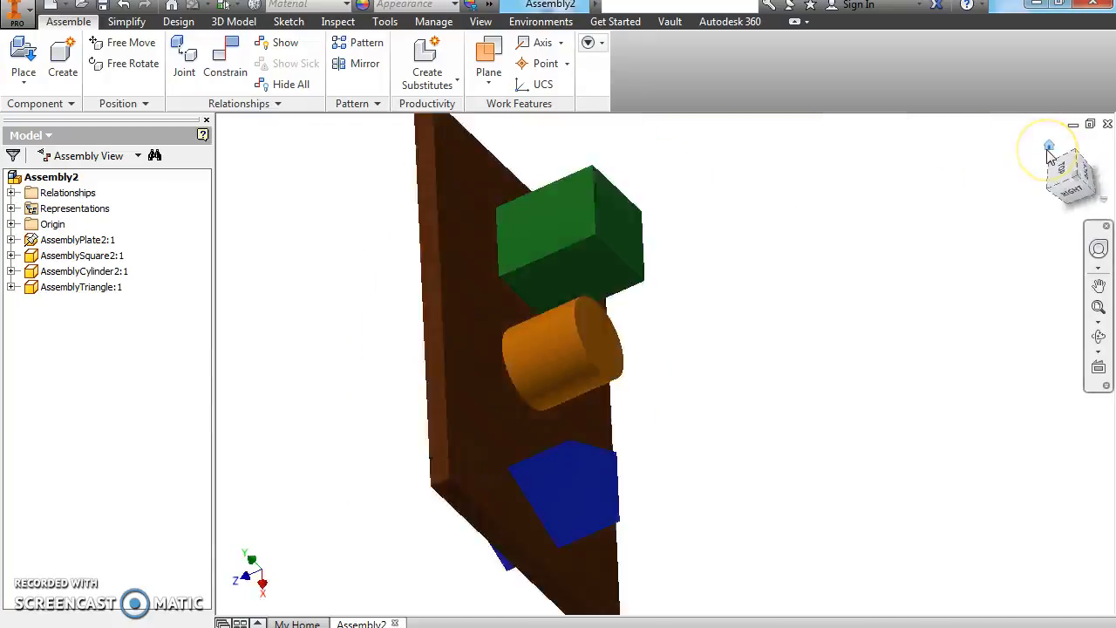
Pull the triangular block out of the plate and mate its left slanted face to the hole's left slanted wall at 0.000 in offset
{"action": "left_click", "coordinate": [652, 477]}
{"action": "left_click_drag", "start_coordinate": [652, 477], "coordinate": [927, 390]}
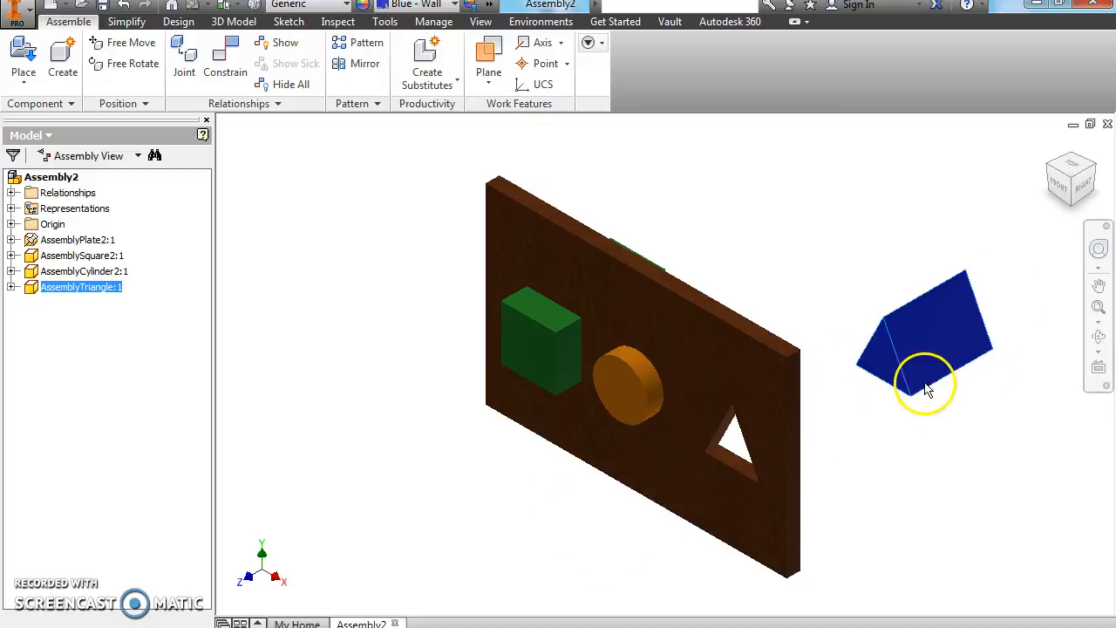
{"action": "scroll", "coordinate": [486, 181], "scroll_direction": "down", "scroll_amount": 3}
{"action": "middle_click_drag", "start_coordinate": [895, 331], "coordinate": [586, 85]}
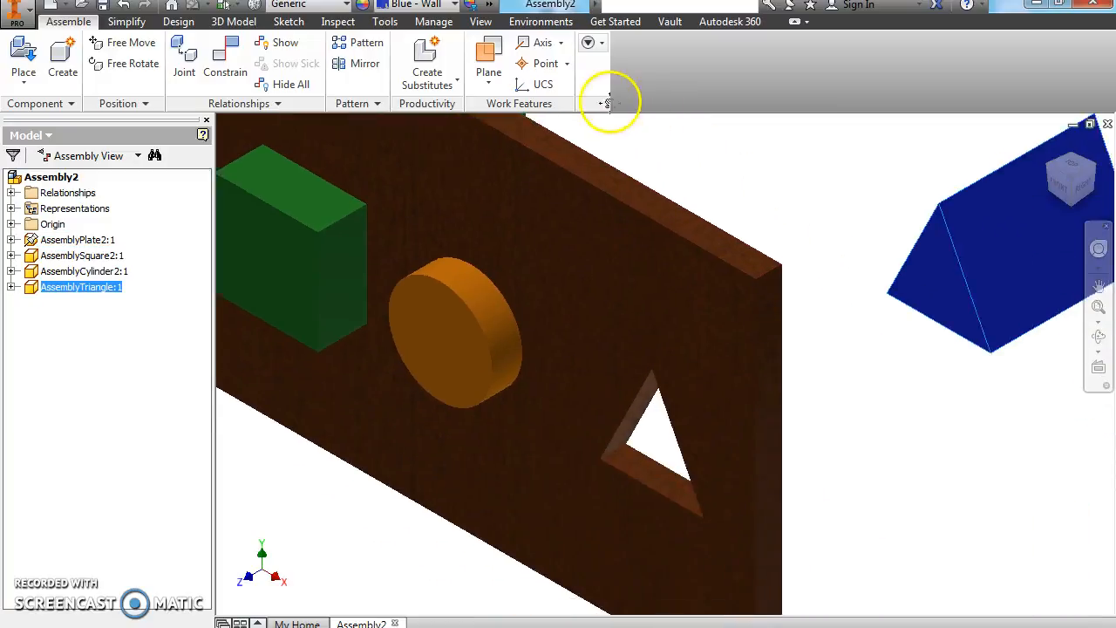
{"action": "left_click", "coordinate": [228, 73]}
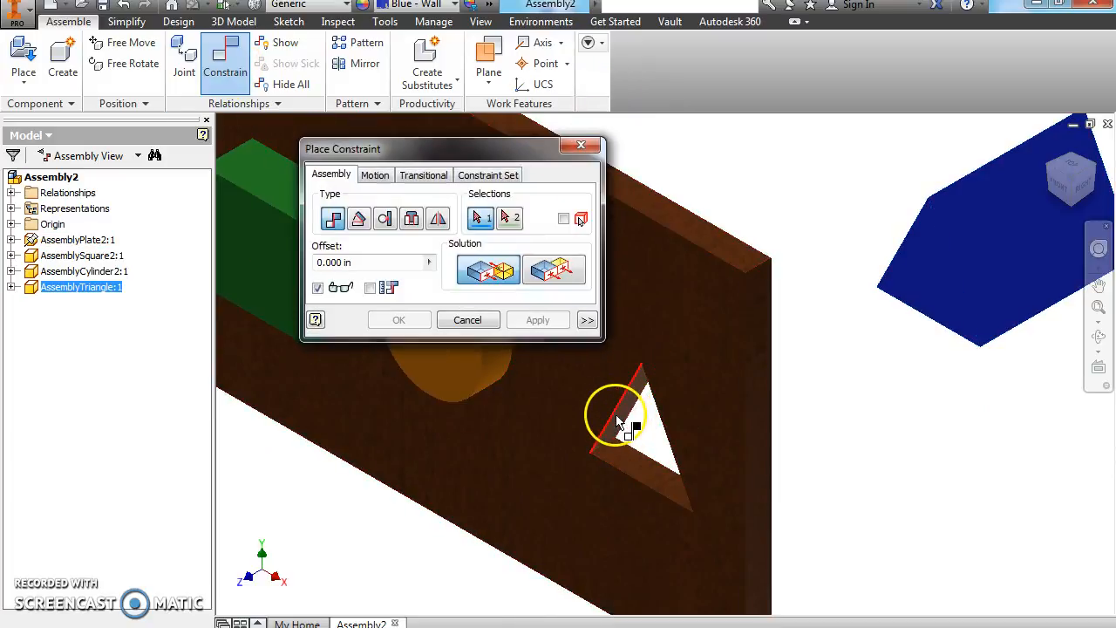
{"action": "left_click", "coordinate": [624, 422]}
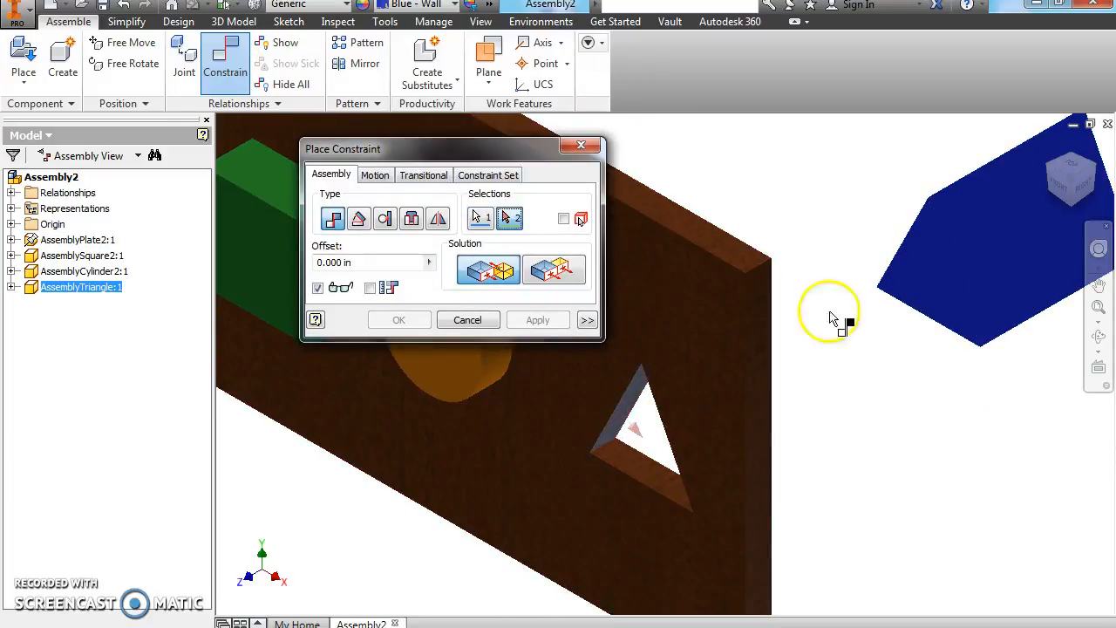
{"action": "left_click", "coordinate": [1079, 181]}
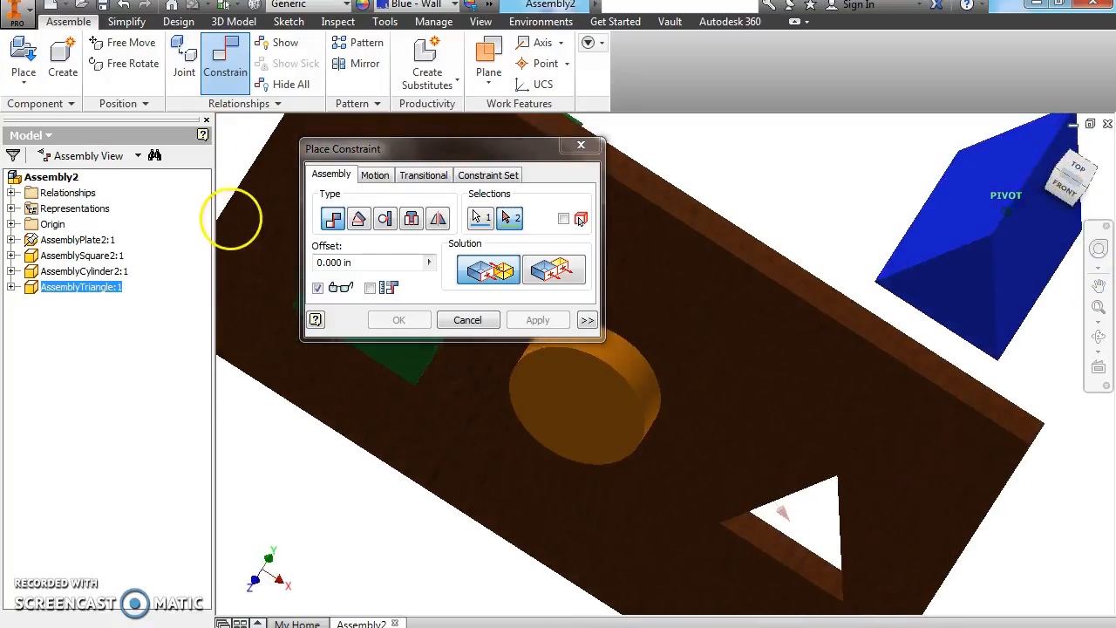
{"action": "left_click", "coordinate": [978, 175]}
{"action": "left_click", "coordinate": [546, 333]}
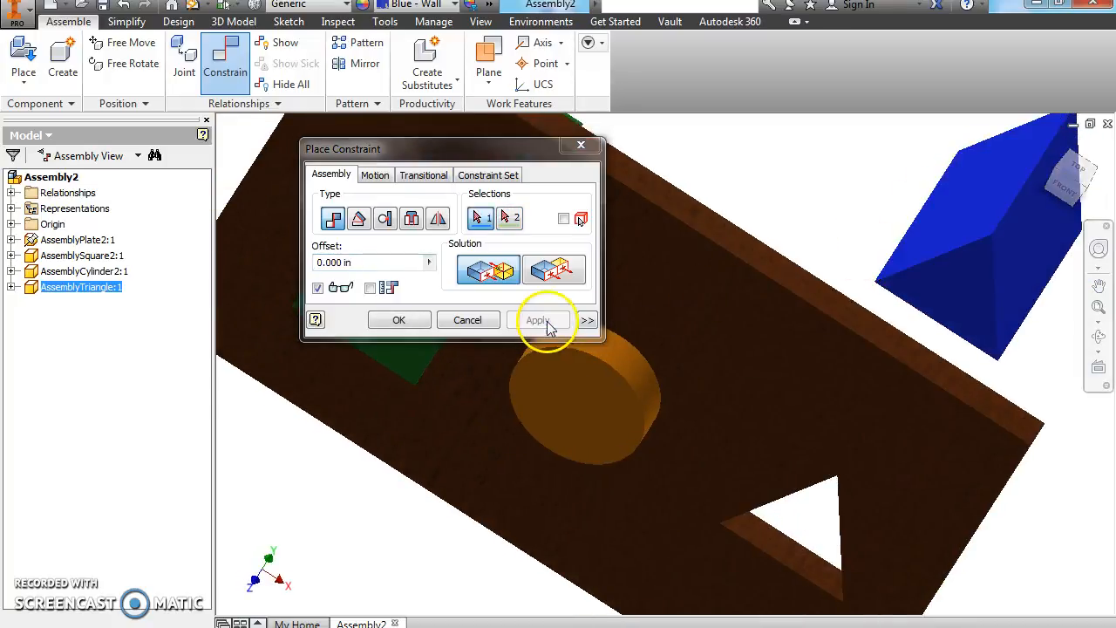
{"action": "left_click", "coordinate": [581, 146]}
Slide the triangular block, cylinder and green block along their holes so that each one protrudes from the plate's front face
{"action": "left_click_drag", "start_coordinate": [938, 253], "coordinate": [730, 463]}
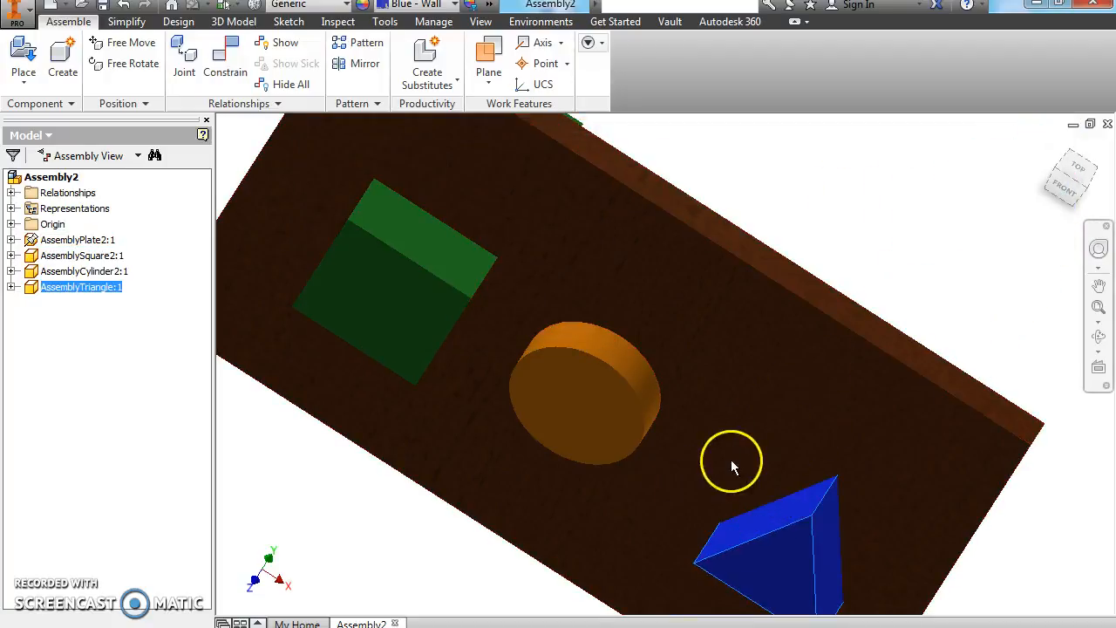
{"action": "left_click", "coordinate": [1049, 149]}
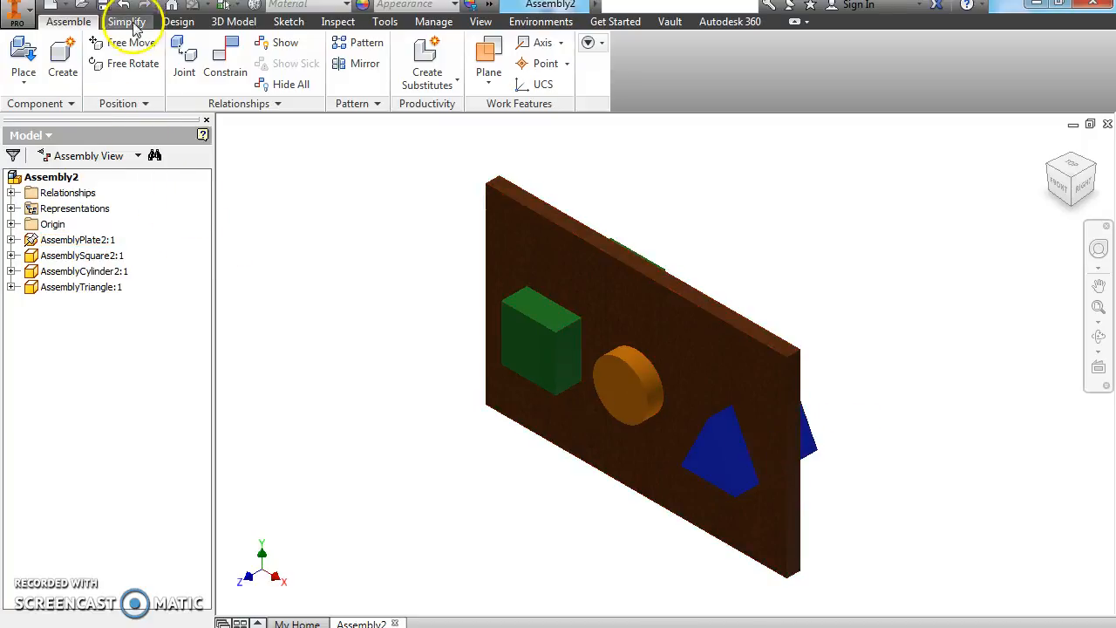
{"action": "left_click_drag", "start_coordinate": [715, 462], "coordinate": [749, 471]}
{"action": "left_click", "coordinate": [569, 405]}
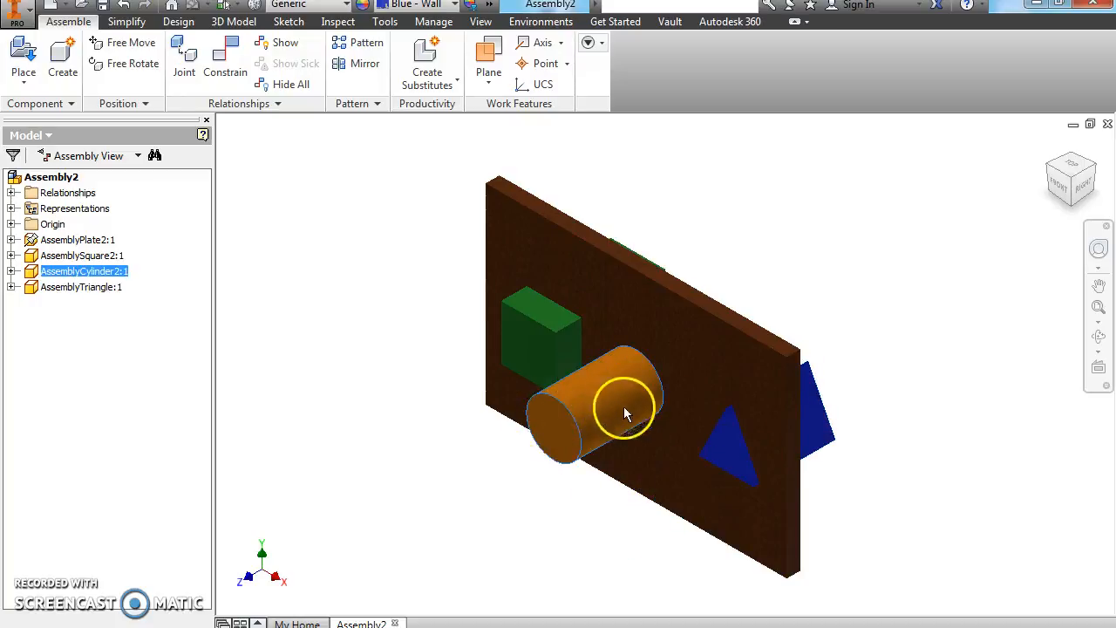
{"action": "mouse_move", "coordinate": [543, 342]}
{"action": "left_mouse_down"}
{"action": "mouse_move", "coordinate": [461, 366]}
{"action": "mouse_move", "coordinate": [572, 345]}
{"action": "mouse_move", "coordinate": [530, 345]}
{"action": "left_mouse_up"}
{"action": "left_click_drag", "start_coordinate": [623, 367], "coordinate": [604, 388]}
{"action": "left_click_drag", "start_coordinate": [724, 441], "coordinate": [709, 472]}
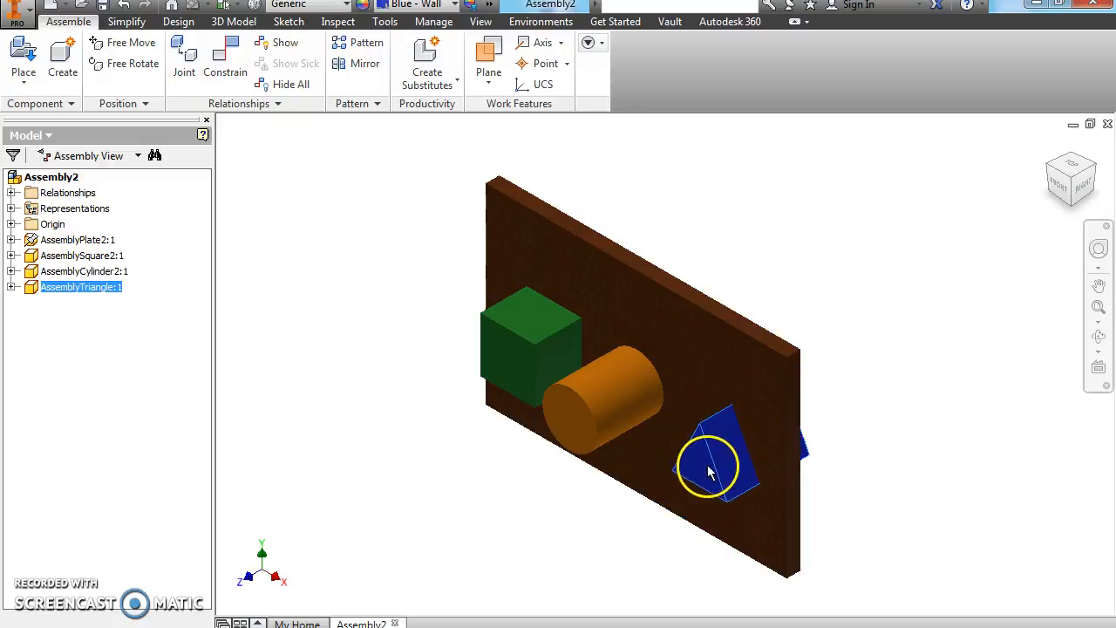
{"action": "mouse_move", "coordinate": [560, 356]}
{"action": "left_mouse_down"}
{"action": "mouse_move", "coordinate": [476, 374]}
{"action": "mouse_move", "coordinate": [569, 365]}
{"action": "mouse_move", "coordinate": [608, 339]}
{"action": "mouse_move", "coordinate": [559, 355]}
{"action": "left_mouse_up"}
{"action": "left_click_drag", "start_coordinate": [622, 387], "coordinate": [610, 399]}
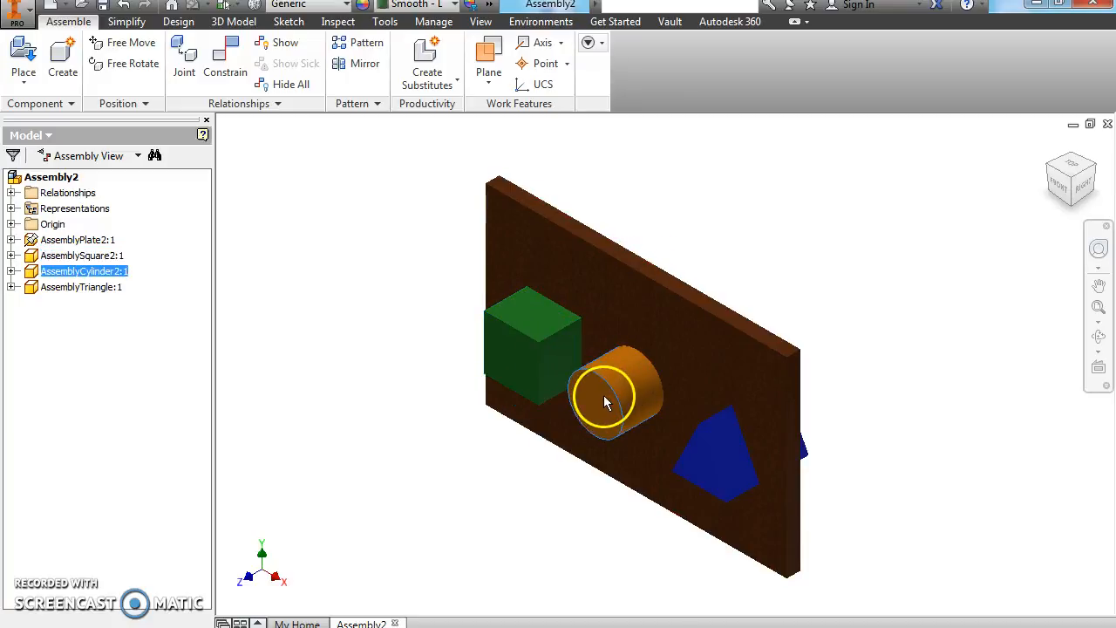
{"action": "left_click_drag", "start_coordinate": [705, 471], "coordinate": [701, 476]}
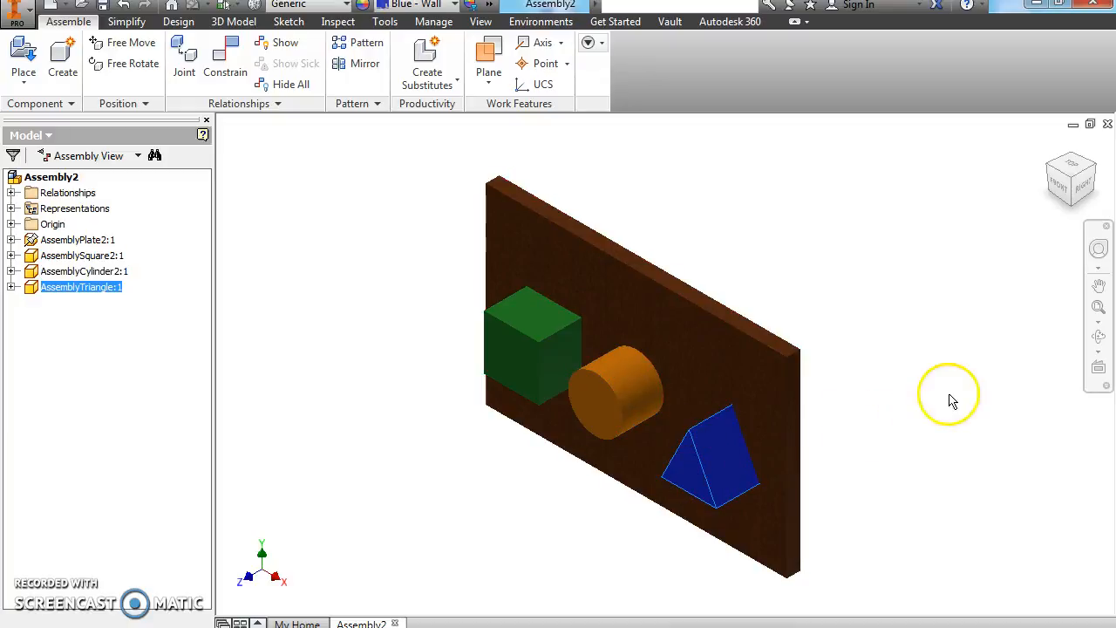
Push the green block slightly further into its hole and pull the orange cylinder slightly further out of the plate's front
{"action": "left_click", "coordinate": [1085, 191]}
{"action": "mouse_move", "coordinate": [1086, 191]}
{"action": "left_mouse_down"}
{"action": "mouse_move", "coordinate": [930, 227]}
{"action": "mouse_move", "coordinate": [437, 261]}
{"action": "mouse_move", "coordinate": [404, 311]}
{"action": "mouse_move", "coordinate": [1064, 366]}
{"action": "mouse_move", "coordinate": [989, 364]}
{"action": "left_mouse_up"}
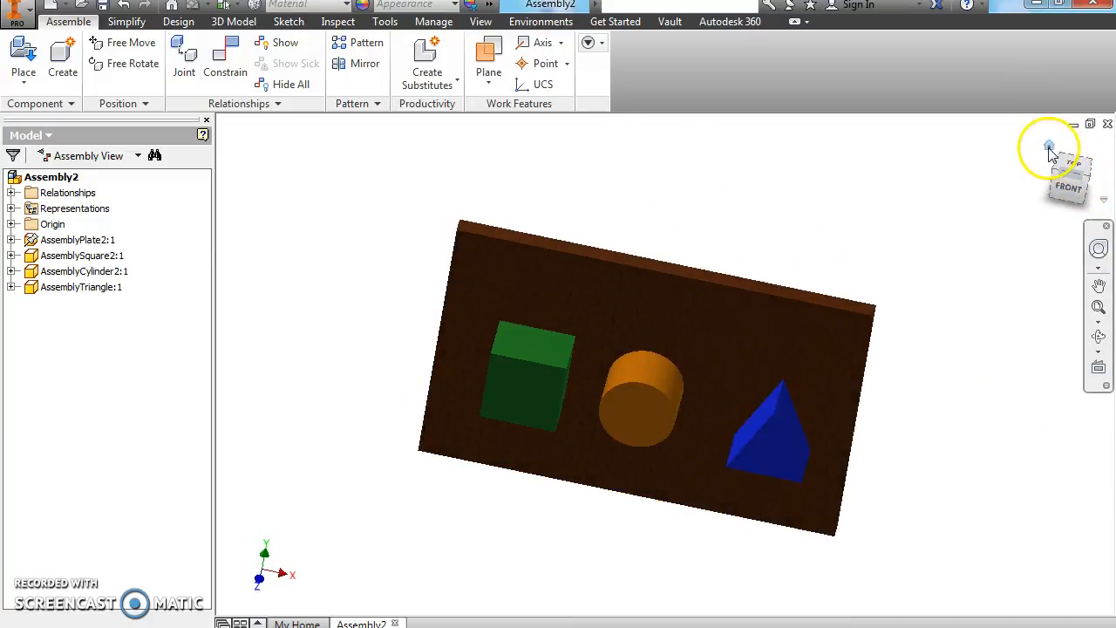
{"action": "left_click", "coordinate": [1050, 148]}
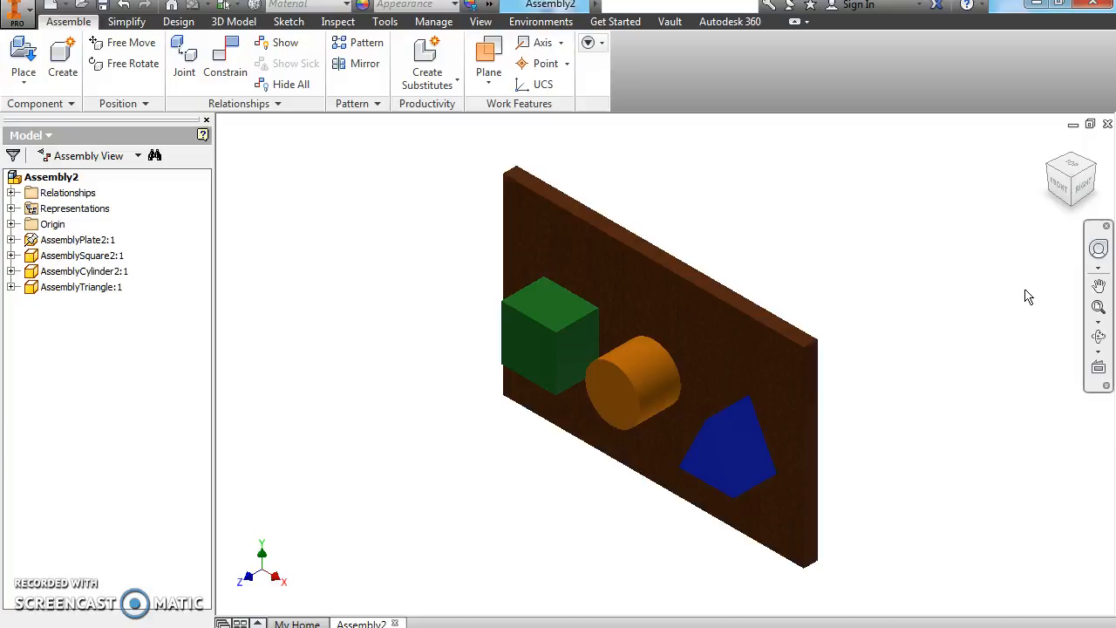
{"action": "left_click_drag", "start_coordinate": [1066, 169], "coordinate": [306, 398]}
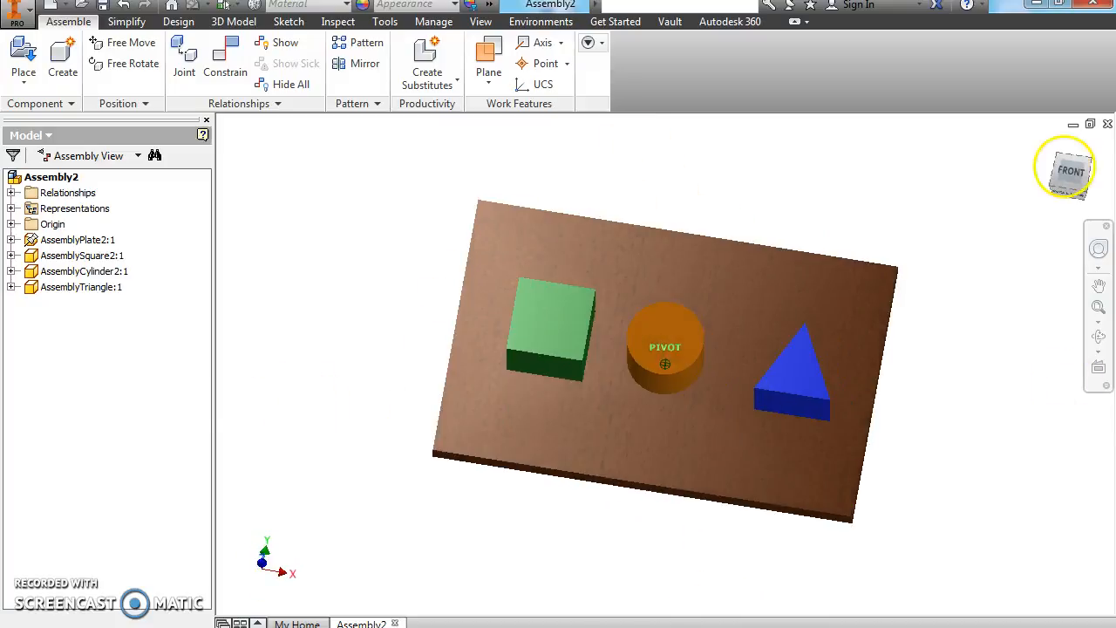
{"action": "left_click", "coordinate": [1050, 148]}
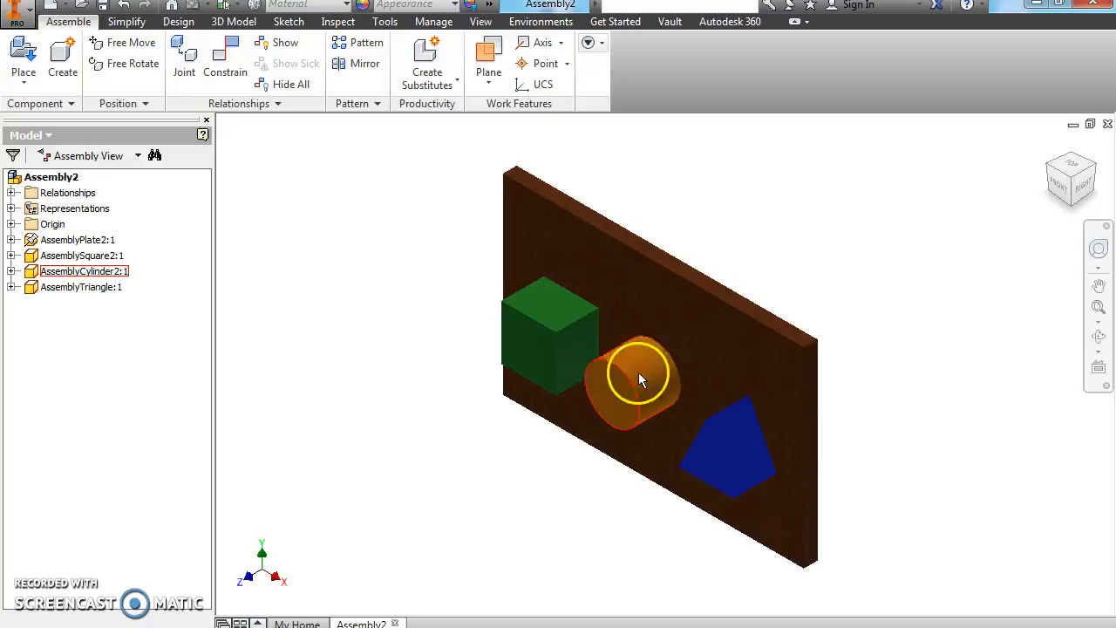
{"action": "mouse_move", "coordinate": [545, 345]}
{"action": "left_mouse_down"}
{"action": "mouse_move", "coordinate": [578, 323]}
{"action": "mouse_move", "coordinate": [476, 334]}
{"action": "mouse_move", "coordinate": [561, 339]}
{"action": "left_mouse_up"}
{"action": "left_click", "coordinate": [601, 370]}
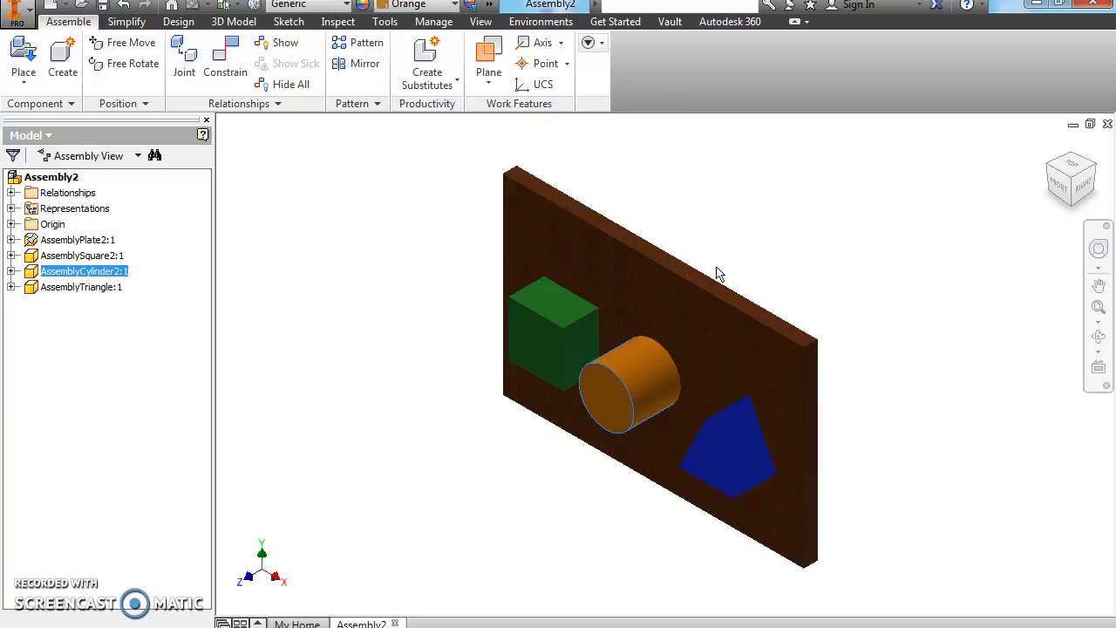
Save the assembly as an Inventor assembly file named with the instructor's name followed by Lesson13Assembly
{"action": "left_click", "coordinate": [15, 12]}
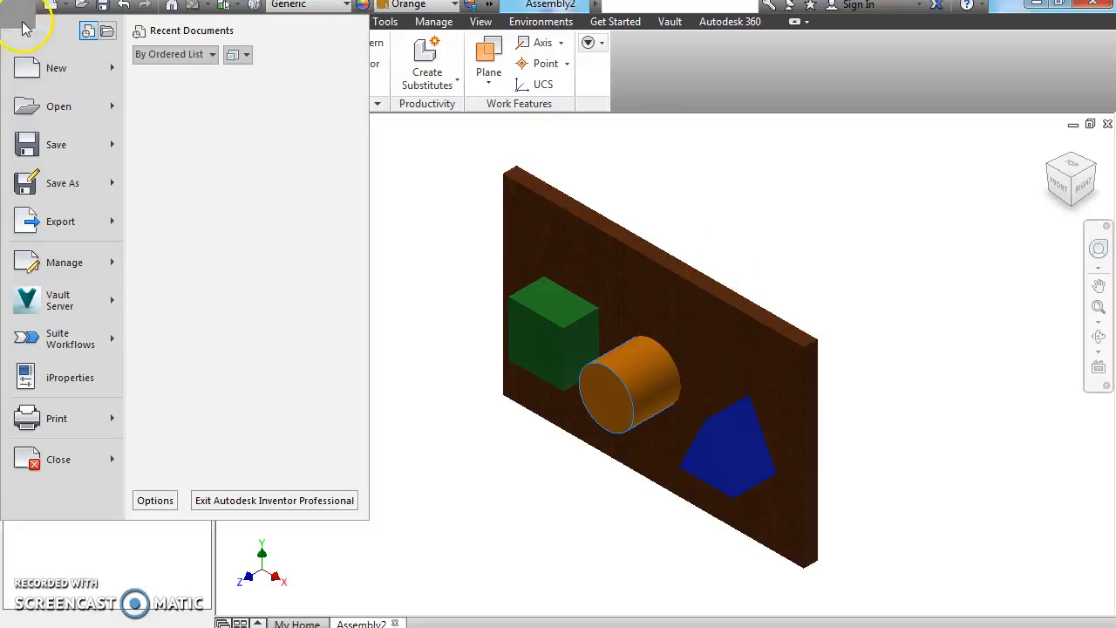
{"action": "left_click", "coordinate": [48, 190]}
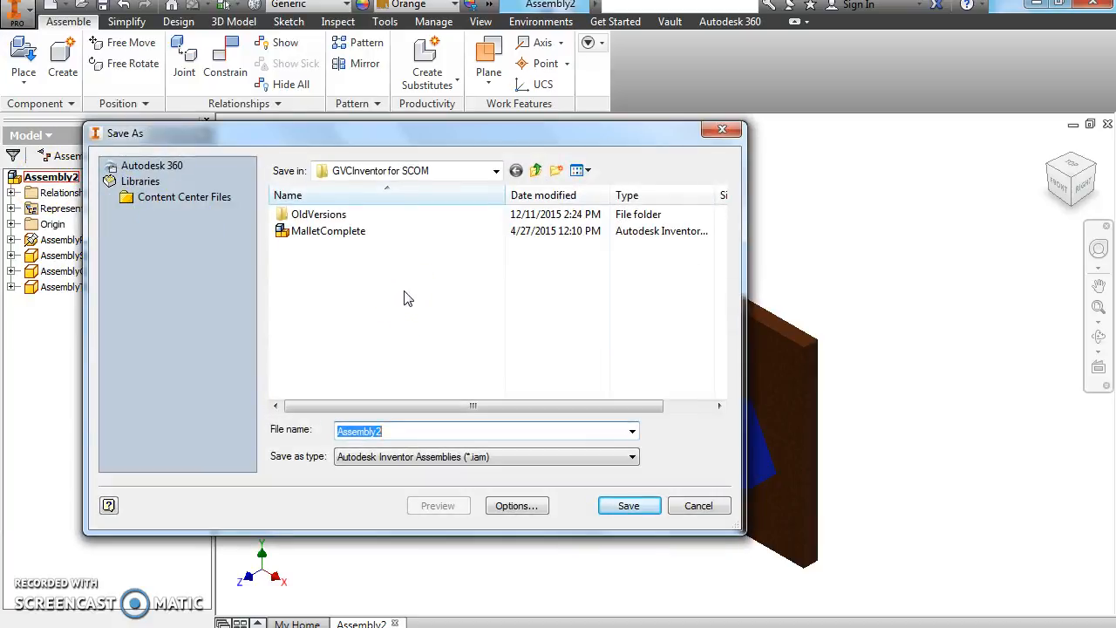
{"action": "type", "text": "Mr."}
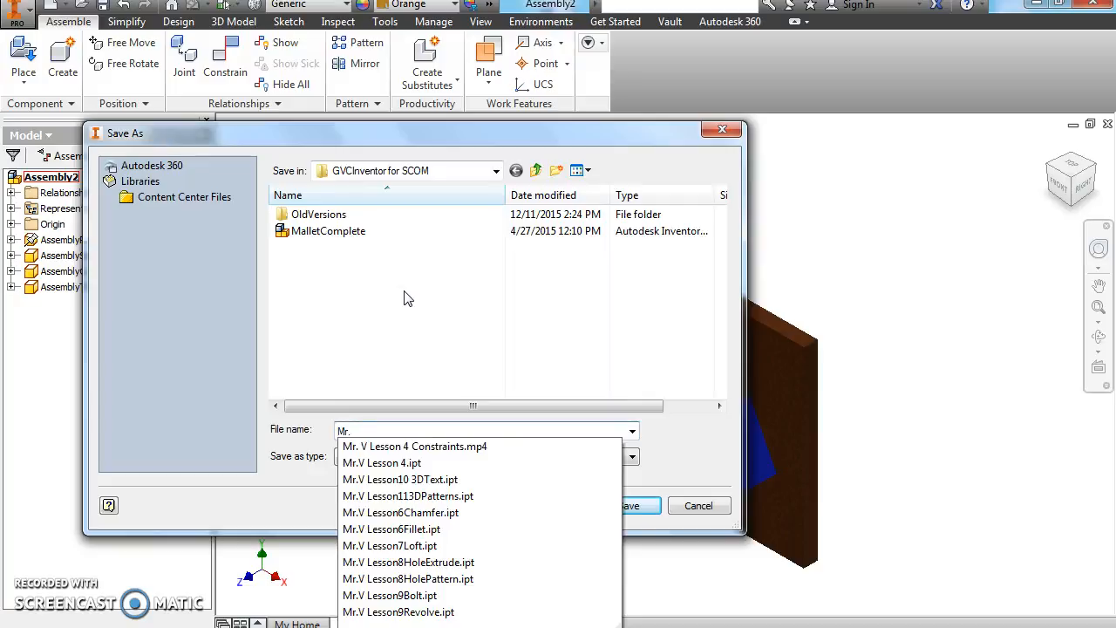
{"action": "type", "text": " V Le"}
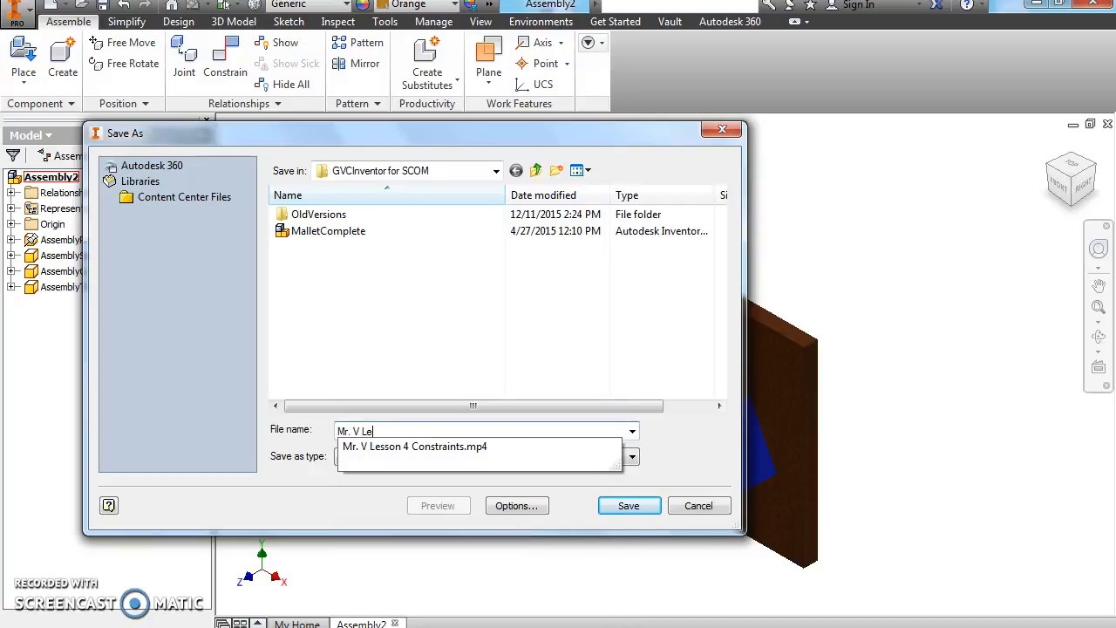
{"action": "type", "text": "sson13Assembly"}
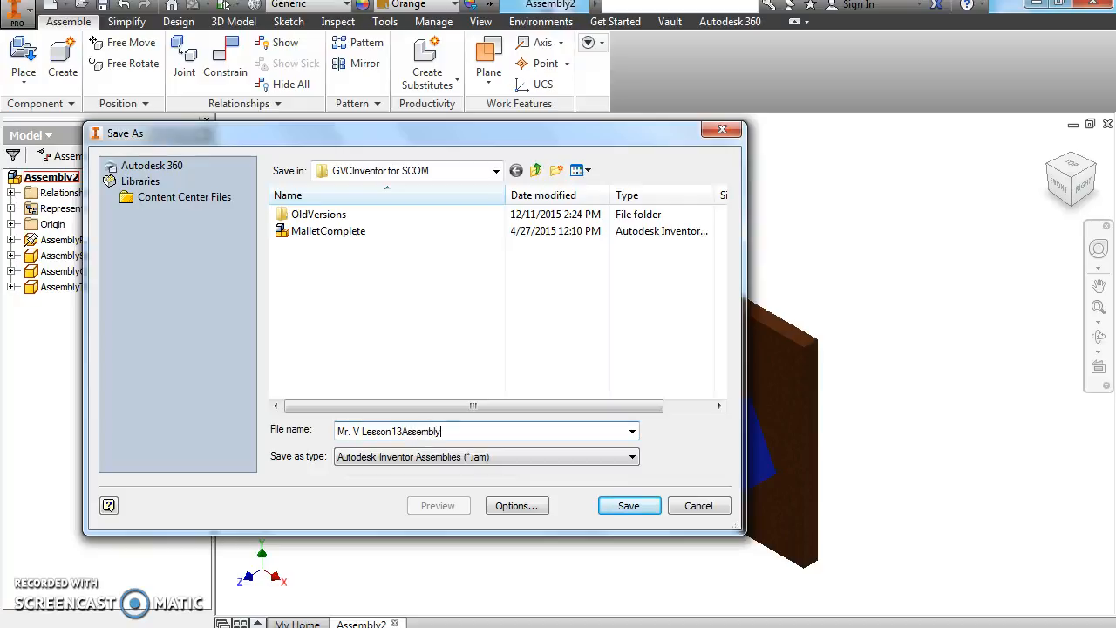
{"action": "left_click", "coordinate": [629, 513]}
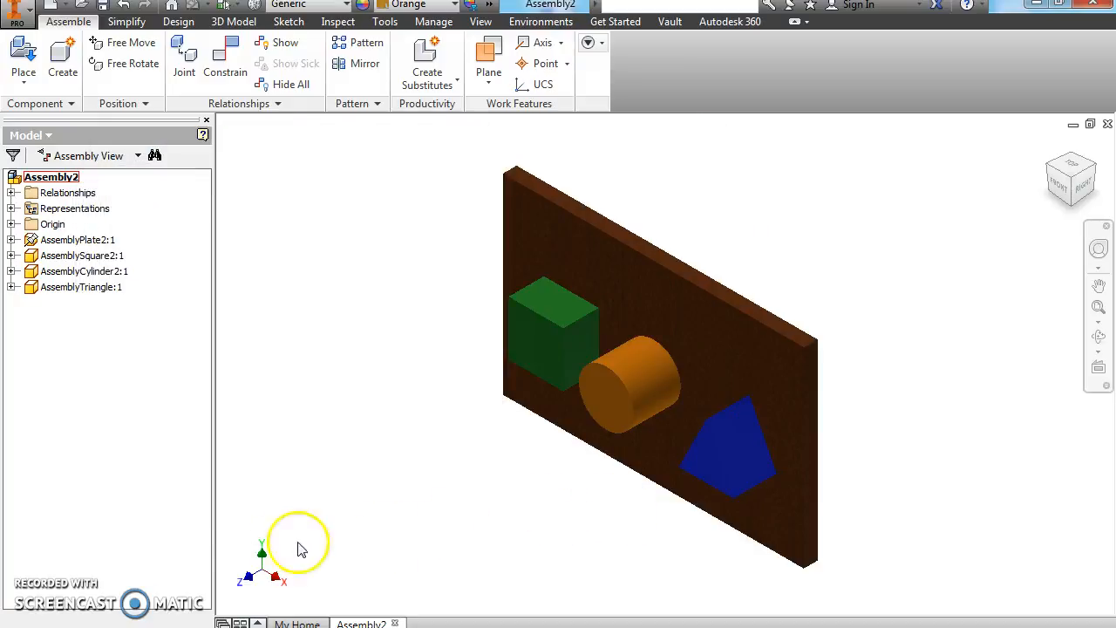